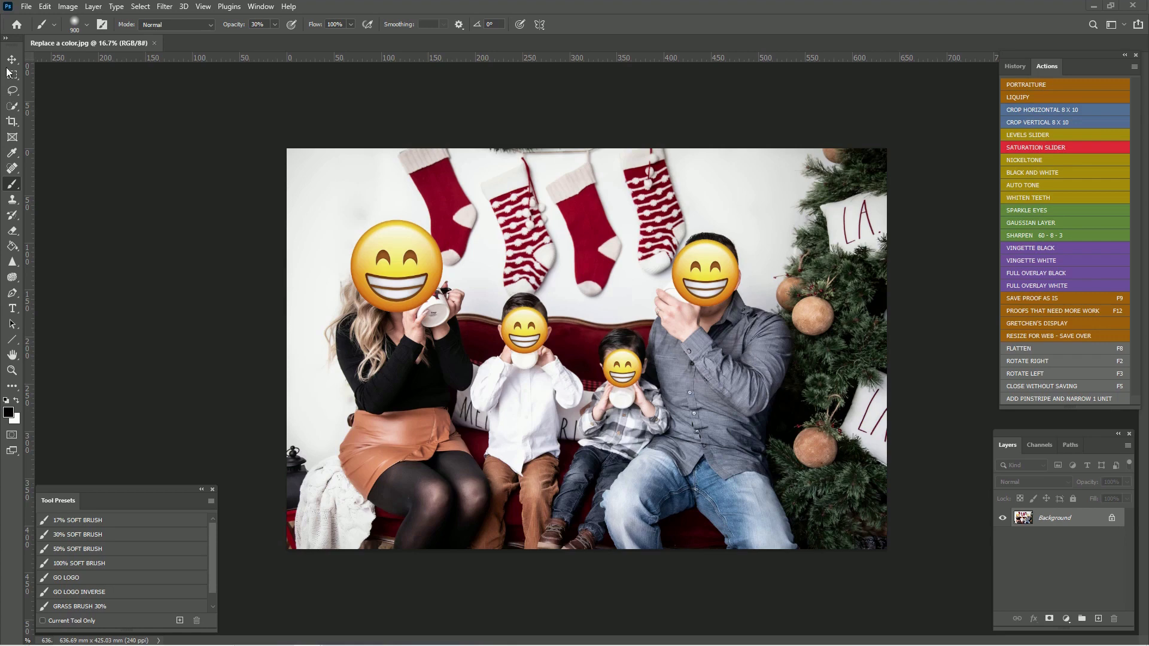
Try setting the Reds saturation to -100 across the whole photo with a Hue/Saturation adjustment layer.
{"action": "key", "text": "ctrl+plus"}
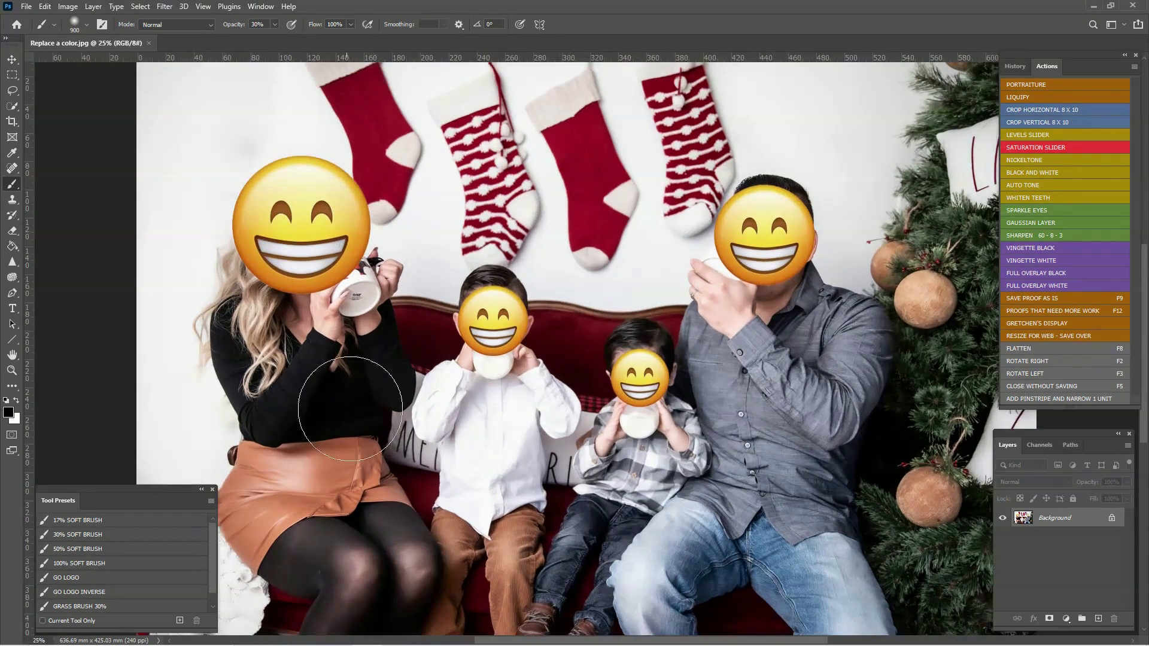
{"action": "key", "text": "ctrl+minus"}
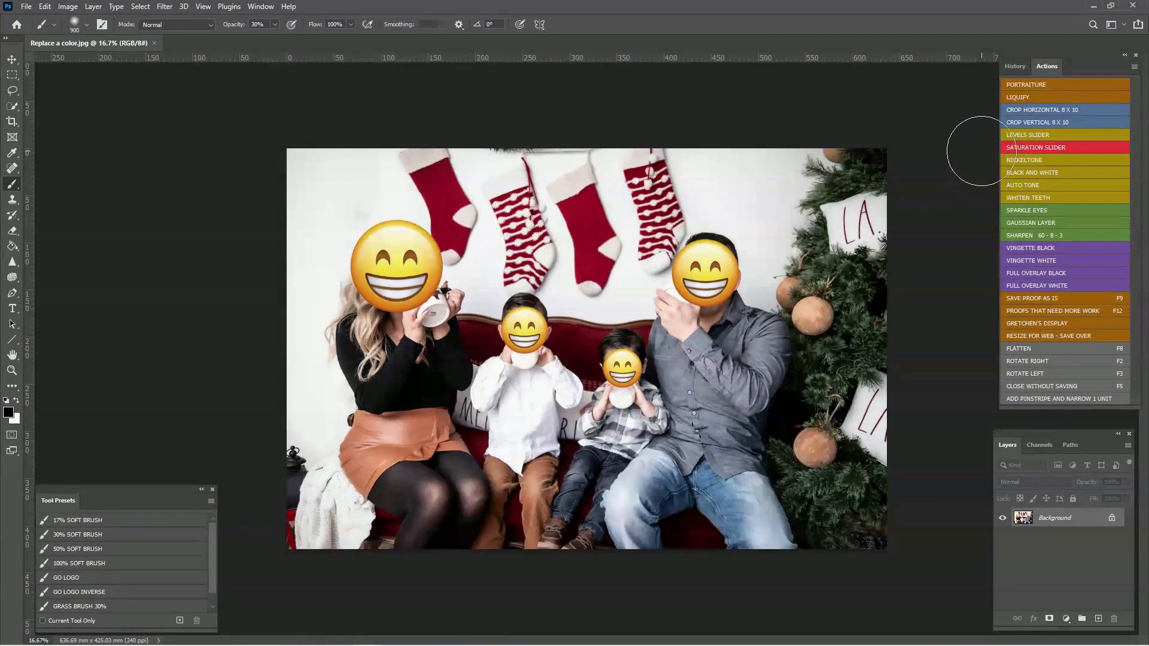
{"action": "left_click", "coordinate": [1017, 147]}
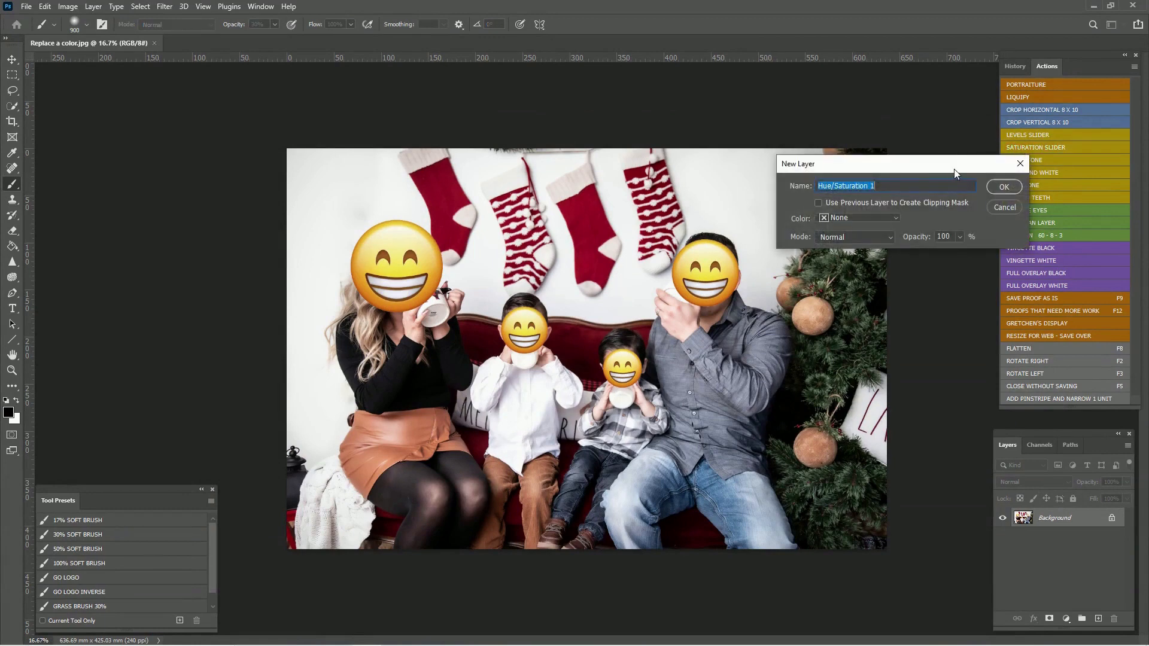
{"action": "left_click", "coordinate": [1001, 187]}
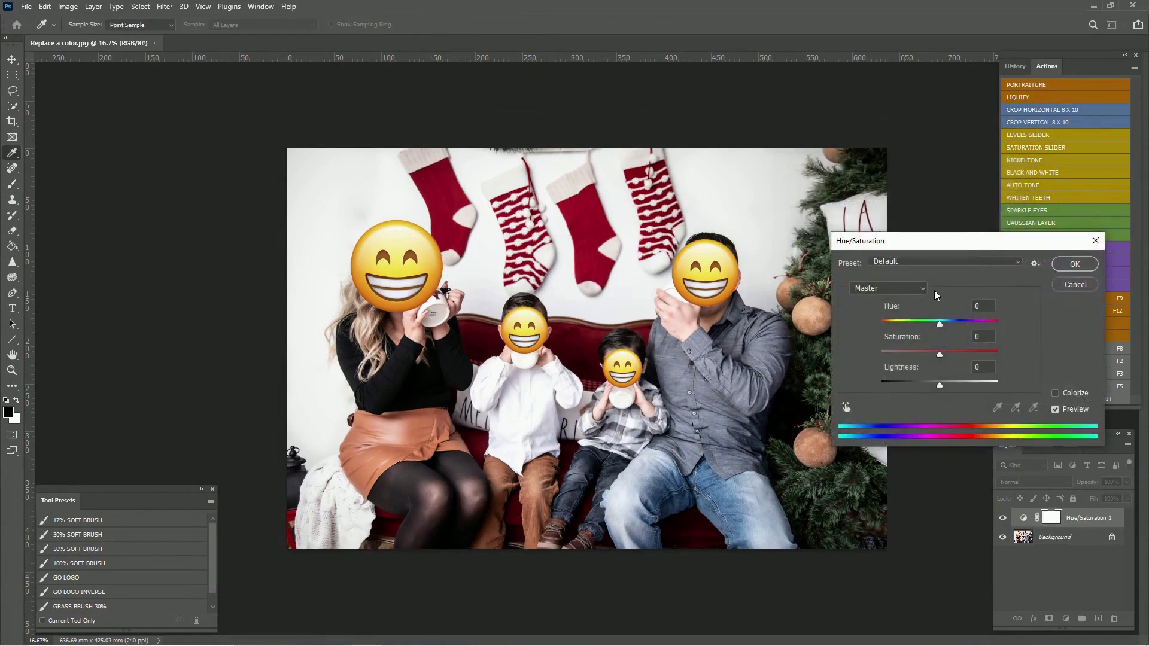
{"action": "mouse_move", "coordinate": [939, 354]}
{"action": "left_mouse_down"}
{"action": "mouse_move", "coordinate": [866, 357]}
{"action": "mouse_move", "coordinate": [937, 356]}
{"action": "left_mouse_up"}
{"action": "type", "text": "0"}
{"action": "left_click", "coordinate": [895, 295]}
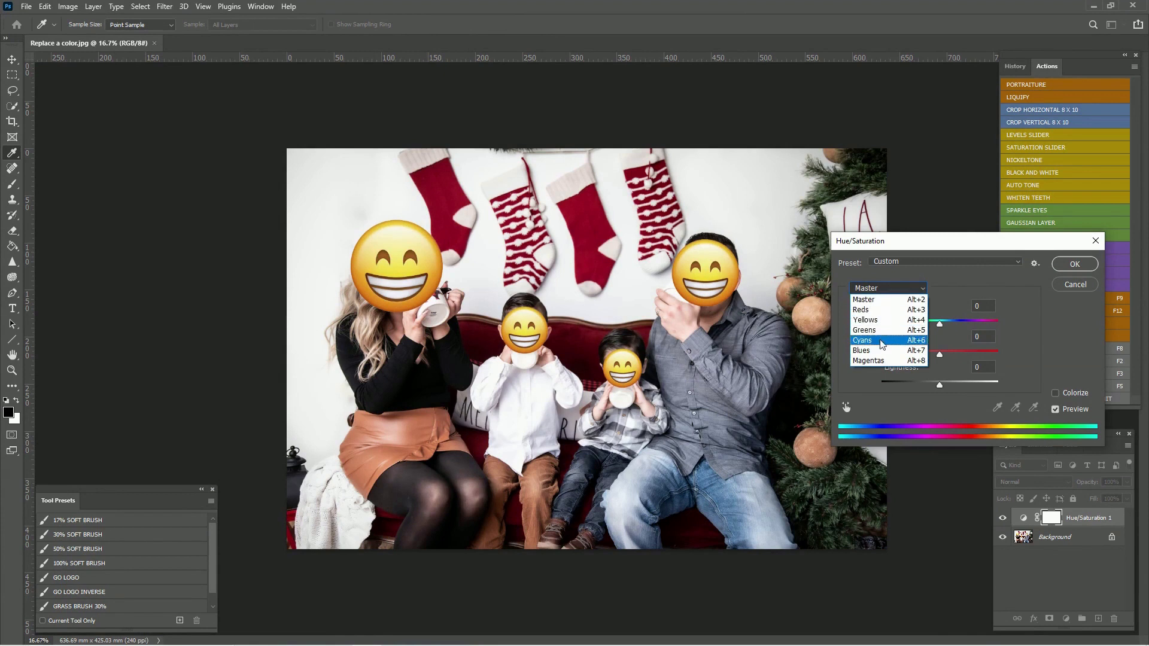
{"action": "left_click", "coordinate": [873, 313]}
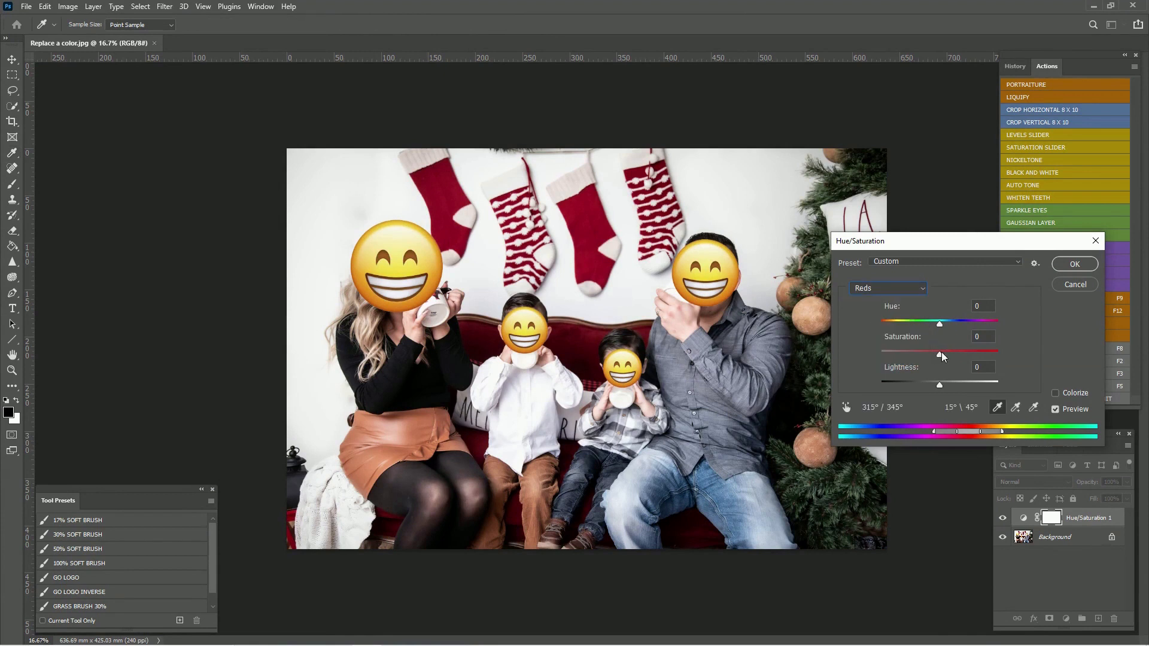
{"action": "left_click_drag", "start_coordinate": [939, 355], "coordinate": [865, 361]}
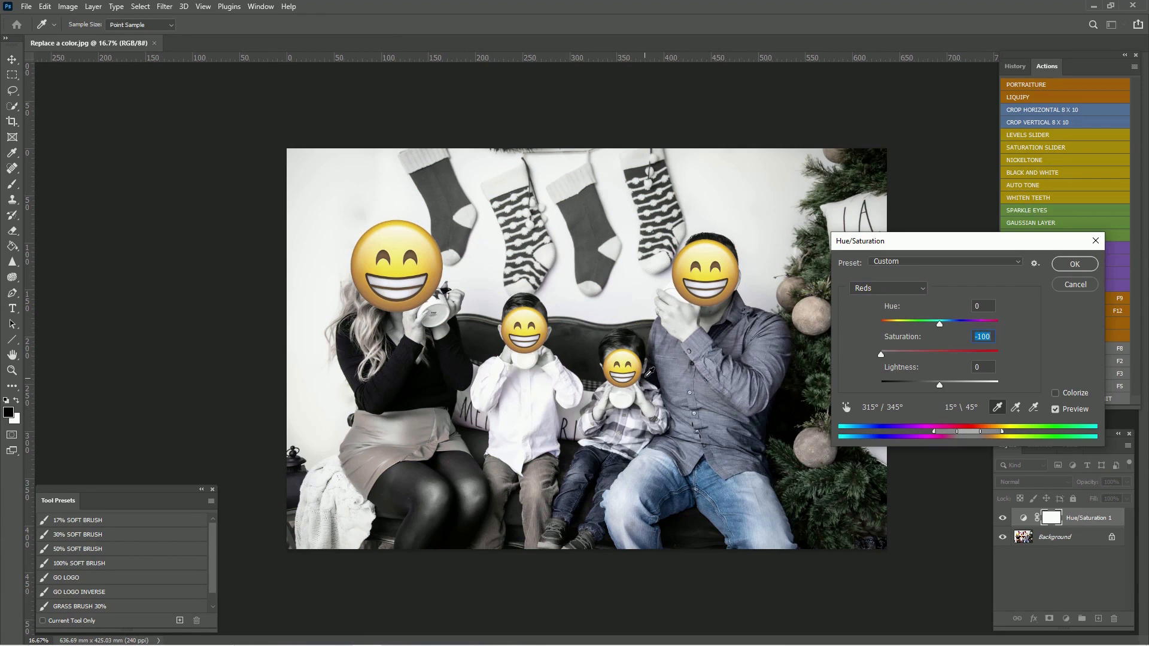
{"action": "left_click", "coordinate": [1075, 285]}
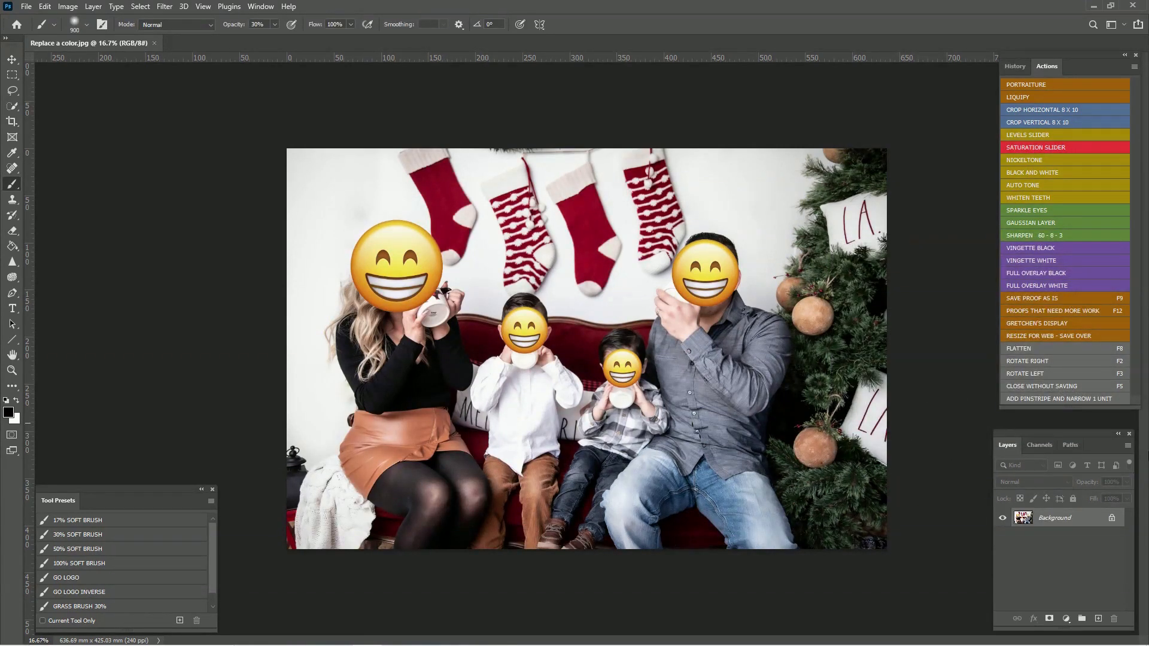
Select the red sofa's backrest behind the two boys with the Quick Selection tool and an enlarged brush.
{"action": "key", "text": "ctrl+plus"}
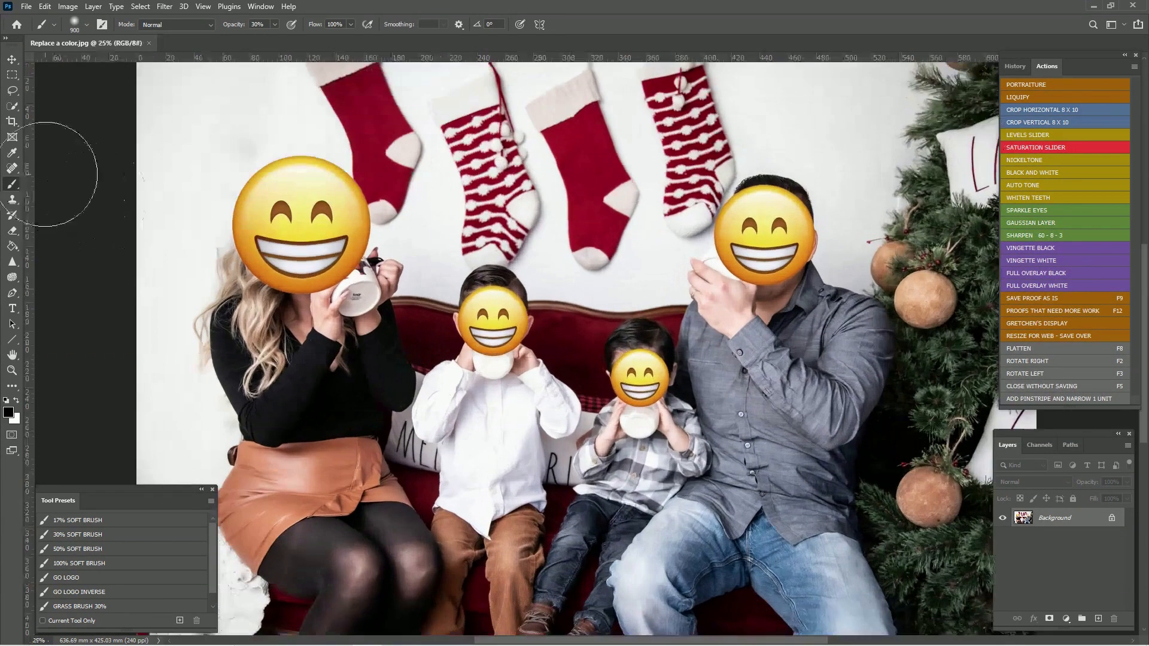
{"action": "left_click", "coordinate": [12, 107]}
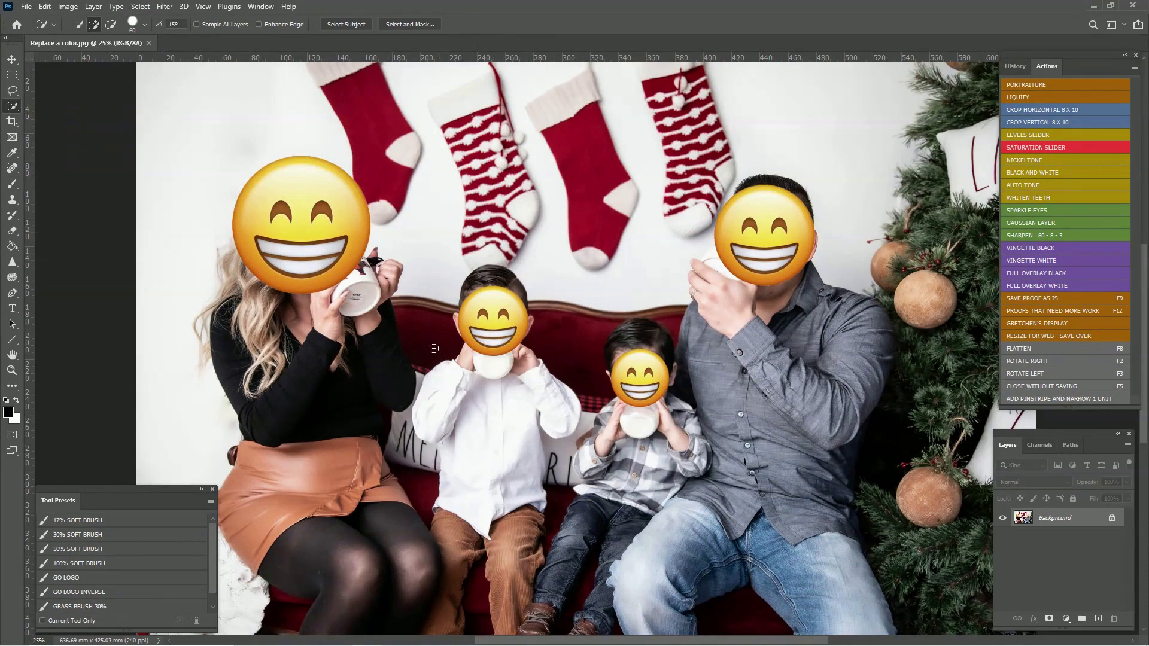
{"action": "key", "text": "bracketright"}
{"action": "key", "text": "bracketright"}
{"action": "key", "text": "bracketright"}
{"action": "key", "text": "bracketright"}
{"action": "mouse_move", "coordinate": [419, 330]}
{"action": "left_mouse_down"}
{"action": "mouse_move", "coordinate": [563, 329]}
{"action": "mouse_move", "coordinate": [547, 327]}
{"action": "mouse_move", "coordinate": [576, 345]}
{"action": "mouse_move", "coordinate": [677, 319]}
{"action": "left_mouse_up"}
Add the sofa's seat and lower front areas around everyone's legs to the selection, using a smaller brush.
{"action": "key", "text": "bracketleft"}
{"action": "key", "text": "bracketleft"}
{"action": "key", "text": "bracketleft"}
{"action": "left_click_drag", "start_coordinate": [396, 450], "coordinate": [430, 514]}
{"action": "mouse_move", "coordinate": [478, 578]}
{"action": "left_mouse_down"}
{"action": "mouse_move", "coordinate": [575, 468]}
{"action": "mouse_move", "coordinate": [527, 429]}
{"action": "mouse_move", "coordinate": [527, 462]}
{"action": "left_mouse_up"}
{"action": "key", "text": "bracketleft"}
{"action": "key", "text": "bracketleft"}
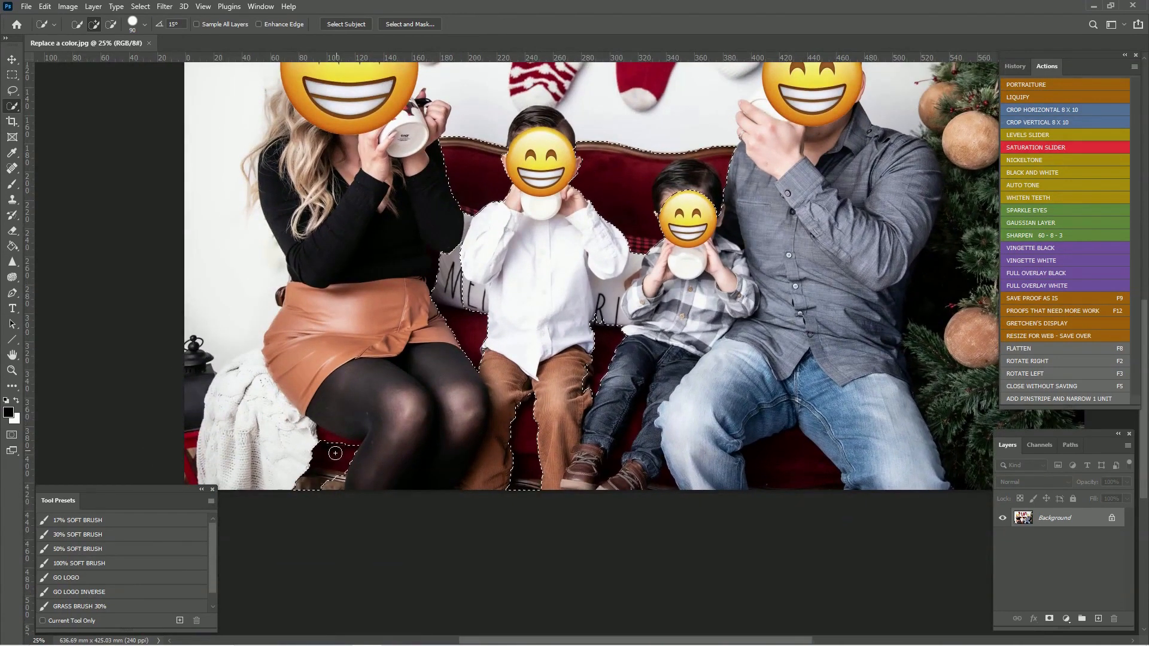
{"action": "mouse_move", "coordinate": [333, 454]}
{"action": "left_mouse_down"}
{"action": "mouse_move", "coordinate": [389, 480]}
{"action": "mouse_move", "coordinate": [329, 439]}
{"action": "mouse_move", "coordinate": [368, 451]}
{"action": "mouse_move", "coordinate": [544, 449]}
{"action": "mouse_move", "coordinate": [354, 380]}
{"action": "mouse_move", "coordinate": [732, 441]}
{"action": "mouse_move", "coordinate": [775, 462]}
{"action": "left_mouse_up"}
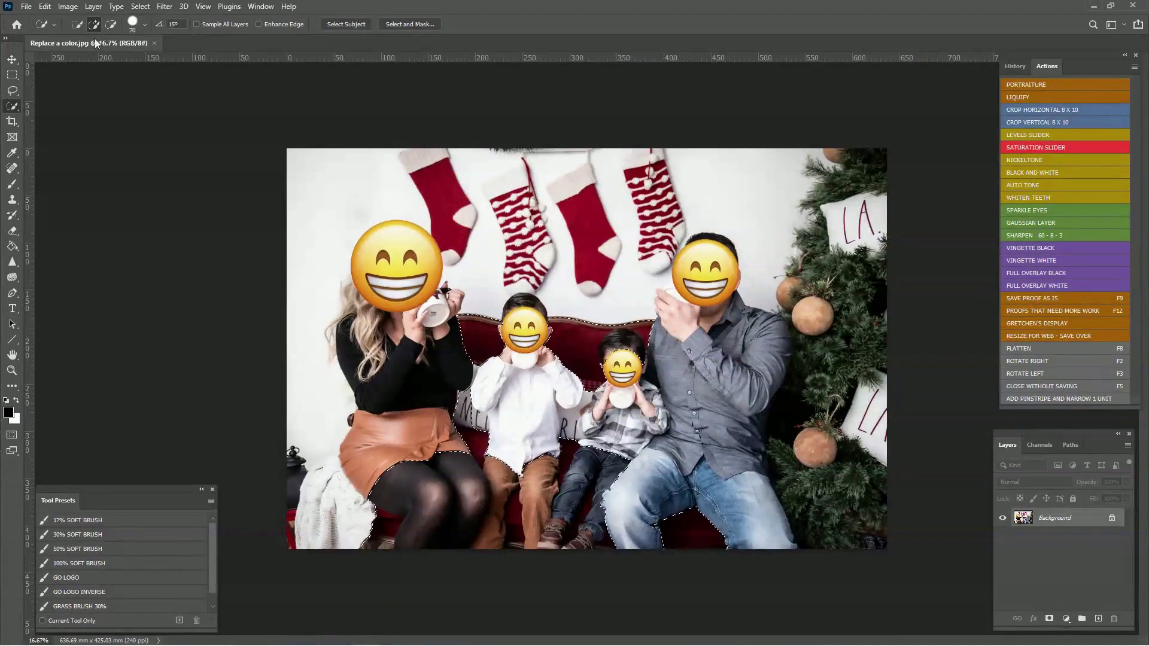
Subtract the younger boy's hair from the sofa selection.
{"action": "left_click", "coordinate": [114, 26]}
{"action": "scroll", "coordinate": [625, 381], "scroll_direction": "up", "scroll_amount": 3}
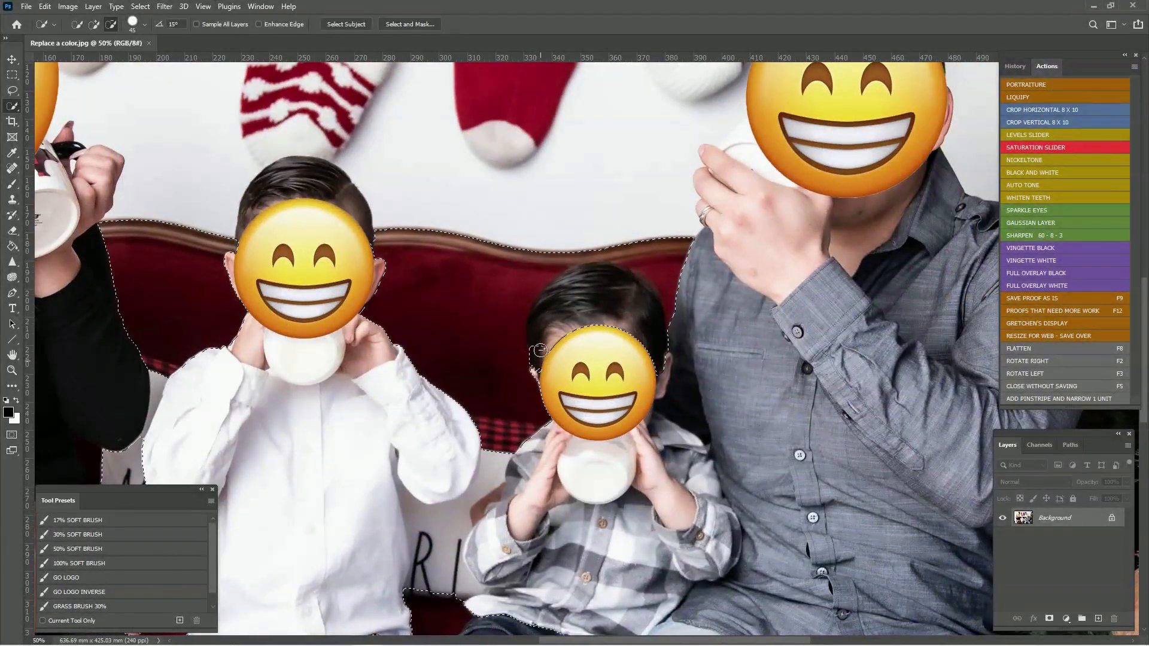
{"action": "left_click_drag", "start_coordinate": [573, 288], "coordinate": [621, 297]}
{"action": "left_click_drag", "start_coordinate": [640, 335], "coordinate": [637, 282]}
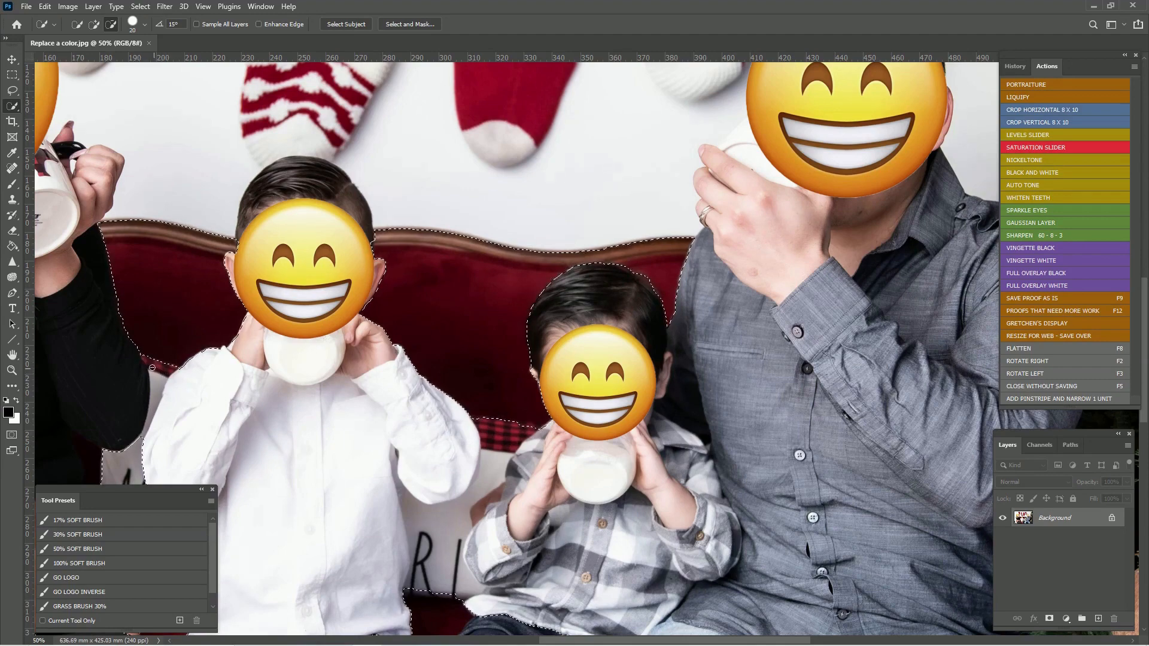
Subtract the woman's legs and the older boy's brown trousers from the sofa selection.
{"action": "left_click_drag", "start_coordinate": [704, 454], "coordinate": [508, 316]}
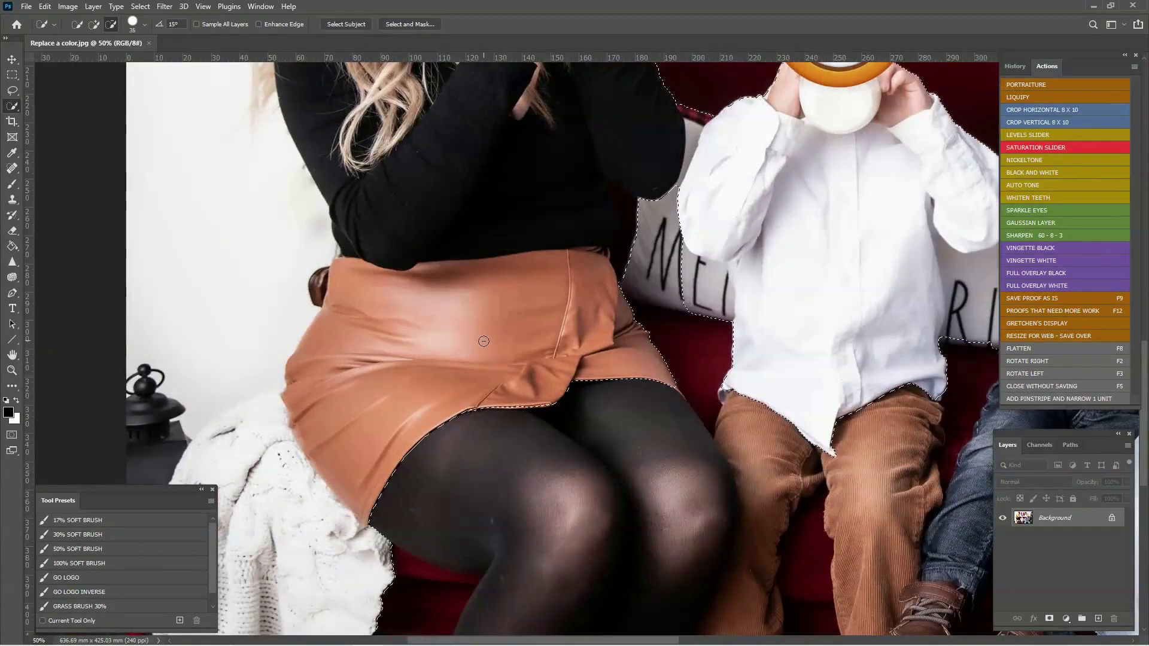
{"action": "key", "text": "ctrl+minus"}
{"action": "mouse_move", "coordinate": [497, 442]}
{"action": "left_mouse_down"}
{"action": "mouse_move", "coordinate": [538, 434]}
{"action": "mouse_move", "coordinate": [572, 469]}
{"action": "mouse_move", "coordinate": [572, 411]}
{"action": "left_mouse_up"}
{"action": "key", "text": "bracketright"}
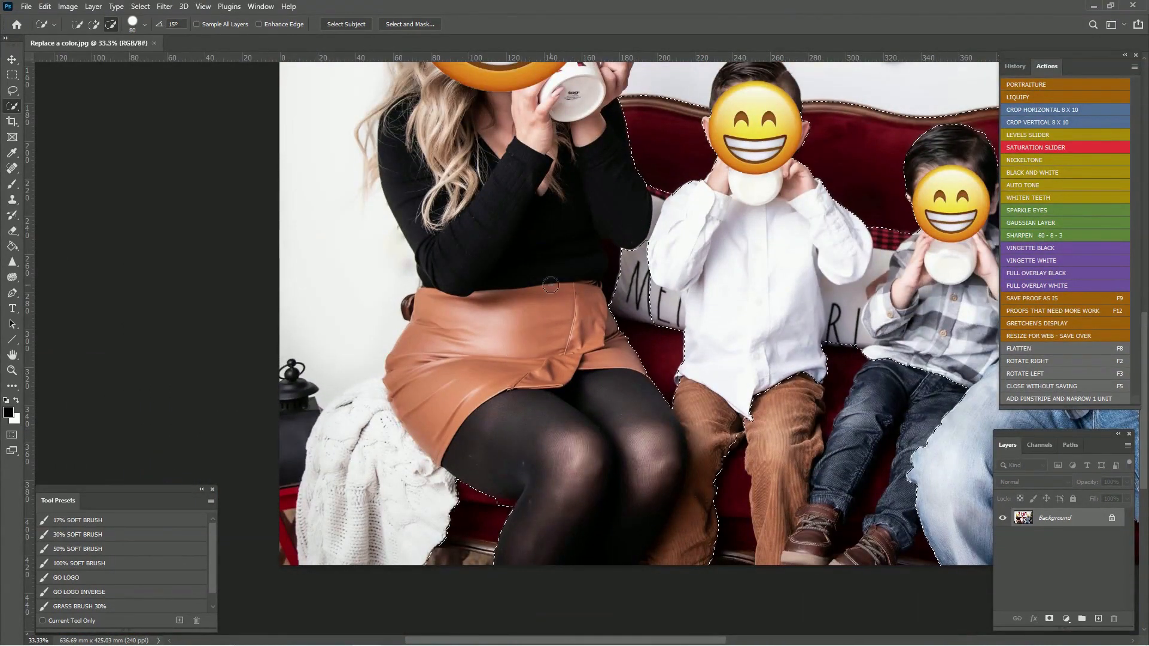
{"action": "key", "text": "bracketleft"}
{"action": "key", "text": "bracketleft"}
{"action": "mouse_move", "coordinate": [688, 418]}
{"action": "left_mouse_down"}
{"action": "mouse_move", "coordinate": [422, 387]}
{"action": "mouse_move", "coordinate": [435, 516]}
{"action": "mouse_move", "coordinate": [422, 503]}
{"action": "mouse_move", "coordinate": [480, 395]}
{"action": "mouse_move", "coordinate": [521, 350]}
{"action": "mouse_move", "coordinate": [513, 431]}
{"action": "left_mouse_up"}
Subtract the younger boy's jeans and shoes from the sofa selection with progressively smaller brush sizes.
{"action": "key", "text": "bracketleft"}
{"action": "key", "text": "bracketleft"}
{"action": "key", "text": "bracketleft"}
{"action": "key", "text": "bracketleft"}
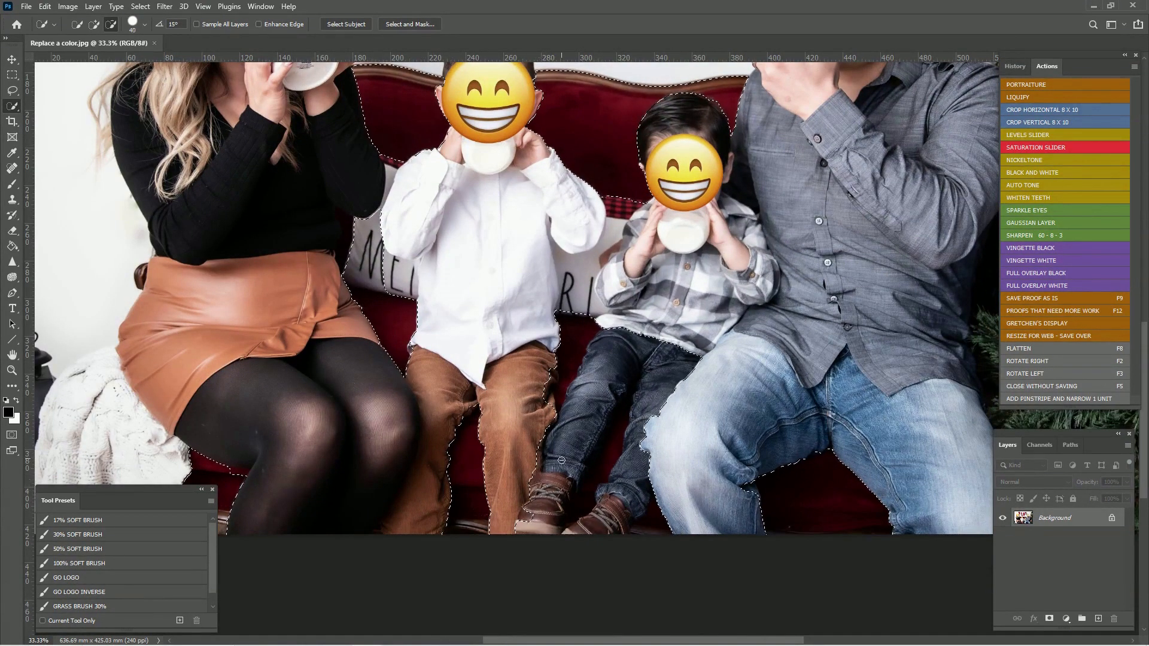
{"action": "mouse_move", "coordinate": [539, 493]}
{"action": "left_mouse_down"}
{"action": "mouse_move", "coordinate": [615, 351]}
{"action": "mouse_move", "coordinate": [668, 378]}
{"action": "mouse_move", "coordinate": [642, 423]}
{"action": "left_mouse_up"}
{"action": "key", "text": "bracketleft"}
{"action": "key", "text": "bracketleft"}
{"action": "key", "text": "bracketleft"}
{"action": "left_click_drag", "start_coordinate": [611, 513], "coordinate": [626, 487]}
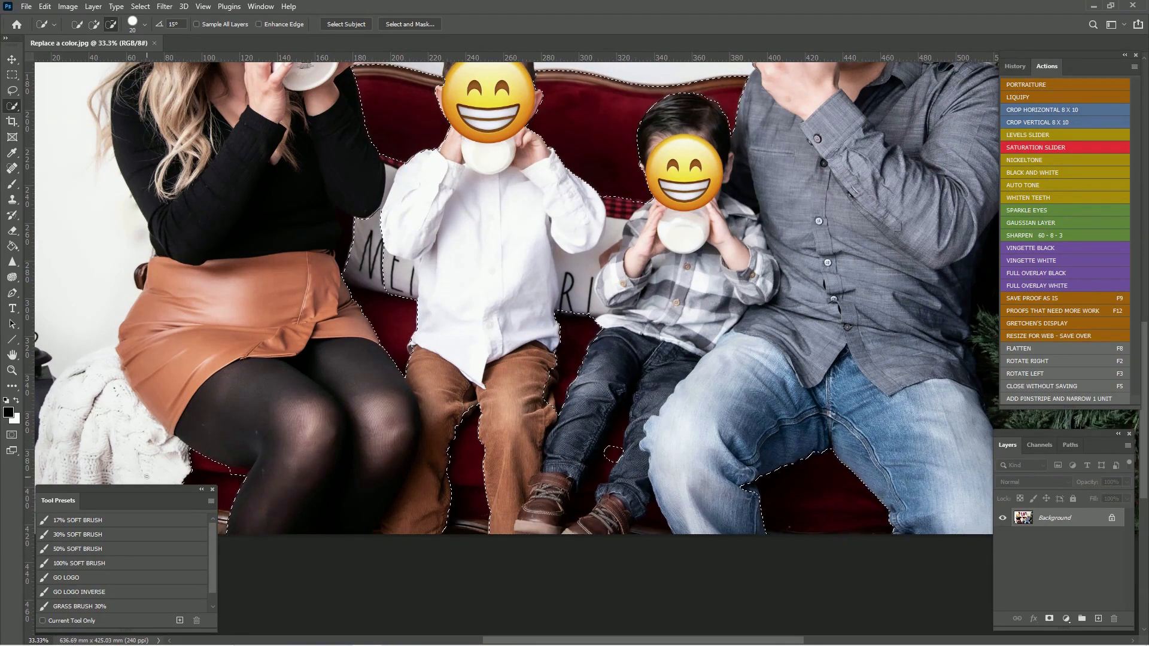
Subtract the stray patch on the inner edge of the man's jeans from the sofa selection.
{"action": "scroll", "coordinate": [675, 466], "scroll_direction": "right", "scroll_amount": 5}
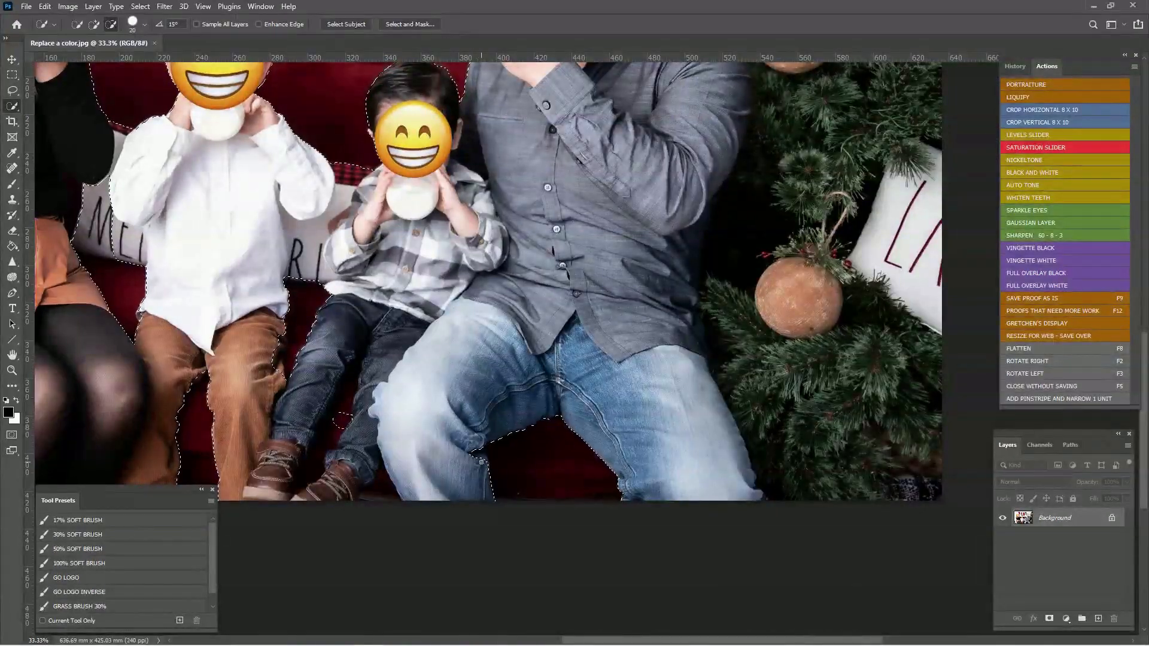
{"action": "left_click_drag", "start_coordinate": [481, 461], "coordinate": [479, 453]}
{"action": "key", "text": "ctrl+minus"}
{"action": "left_click_drag", "start_coordinate": [607, 298], "coordinate": [723, 353]}
{"action": "key", "text": "ctrl+plus"}
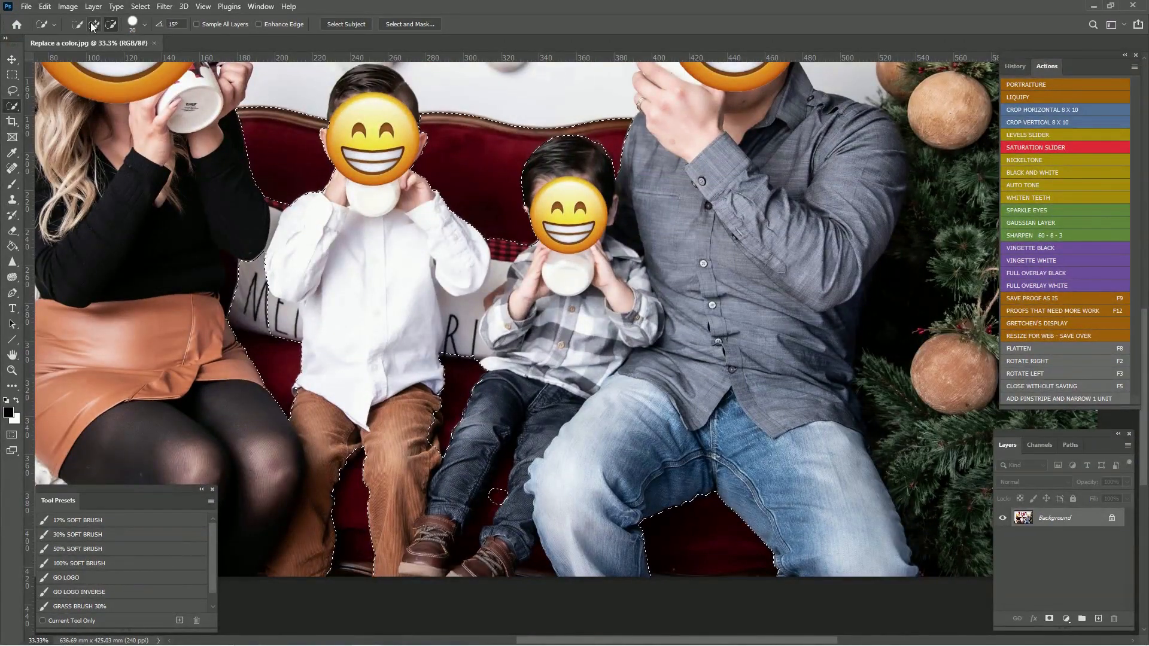
Add the strip of red sofa between the younger boy's lower legs to the selection, using an enlarged brush.
{"action": "key", "text": "space"}
{"action": "left_click_drag", "start_coordinate": [414, 384], "coordinate": [456, 257]}
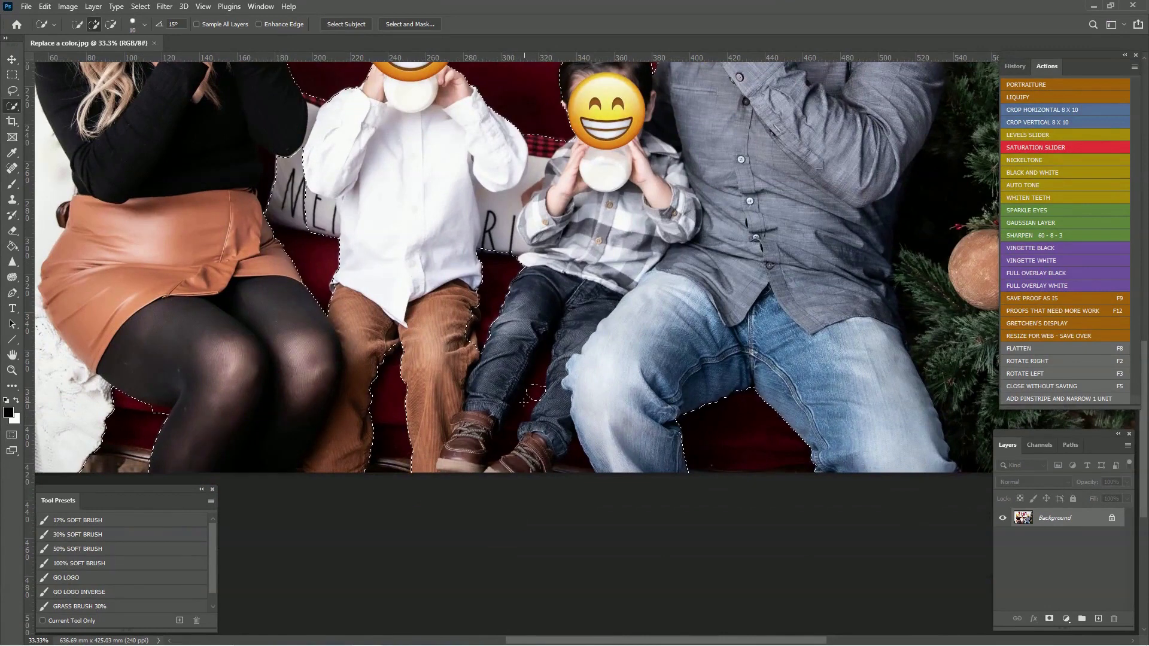
{"action": "key", "text": "bracketright"}
{"action": "key", "text": "bracketright"}
{"action": "key", "text": "bracketright"}
{"action": "key", "text": "bracketright"}
{"action": "mouse_move", "coordinate": [515, 390]}
{"action": "left_mouse_down"}
{"action": "mouse_move", "coordinate": [524, 403]}
{"action": "mouse_move", "coordinate": [483, 350]}
{"action": "left_mouse_up"}
Subtract the spill along the side edge of the older boy's brown trousers from the selection.
{"action": "scroll", "coordinate": [406, 359], "scroll_direction": "left", "scroll_amount": 5}
{"action": "scroll", "coordinate": [407, 359], "scroll_direction": "down", "scroll_amount": 1}
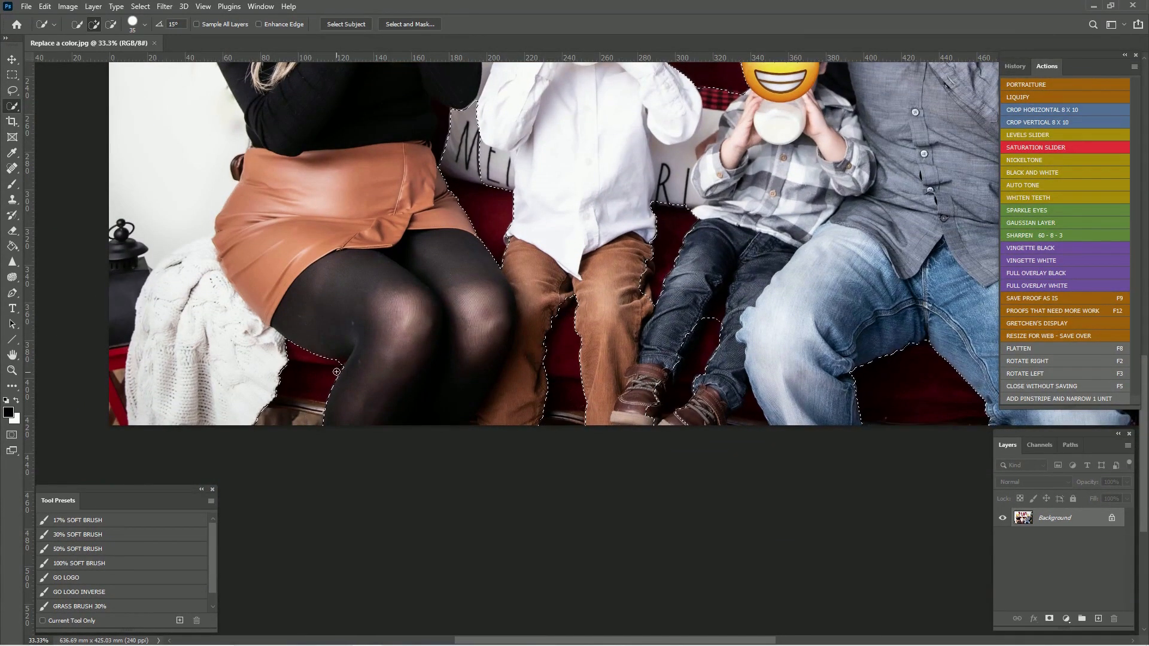
{"action": "key", "text": "bracketleft"}
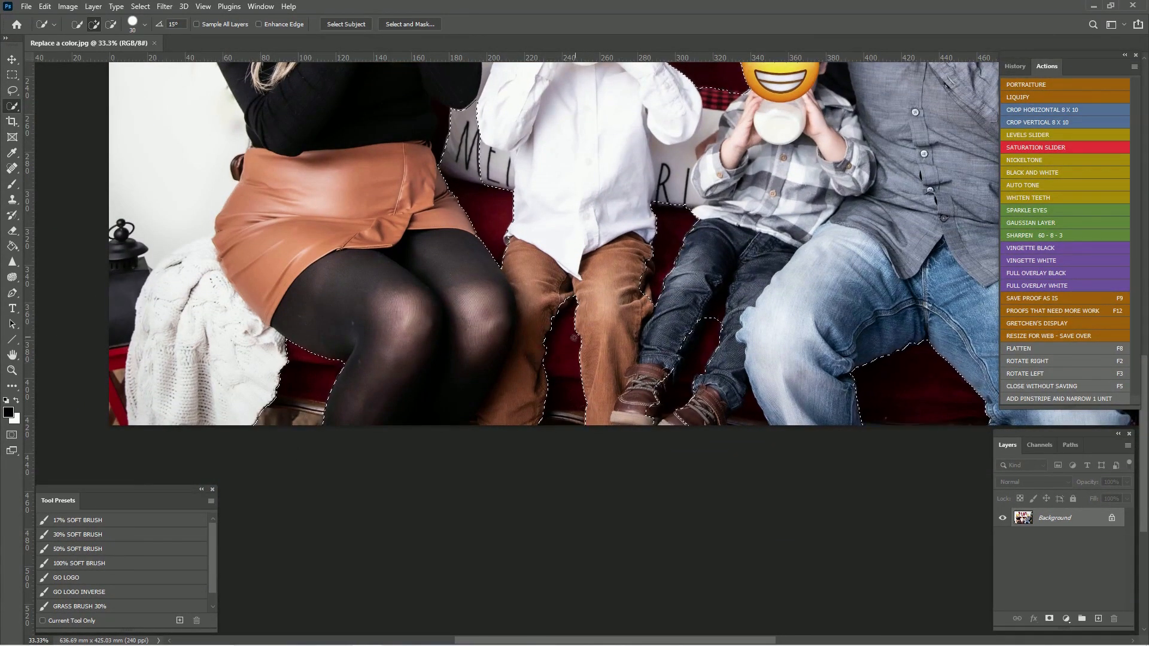
{"action": "left_click", "coordinate": [110, 24]}
{"action": "left_click", "coordinate": [643, 284]}
{"action": "left_click", "coordinate": [646, 270]}
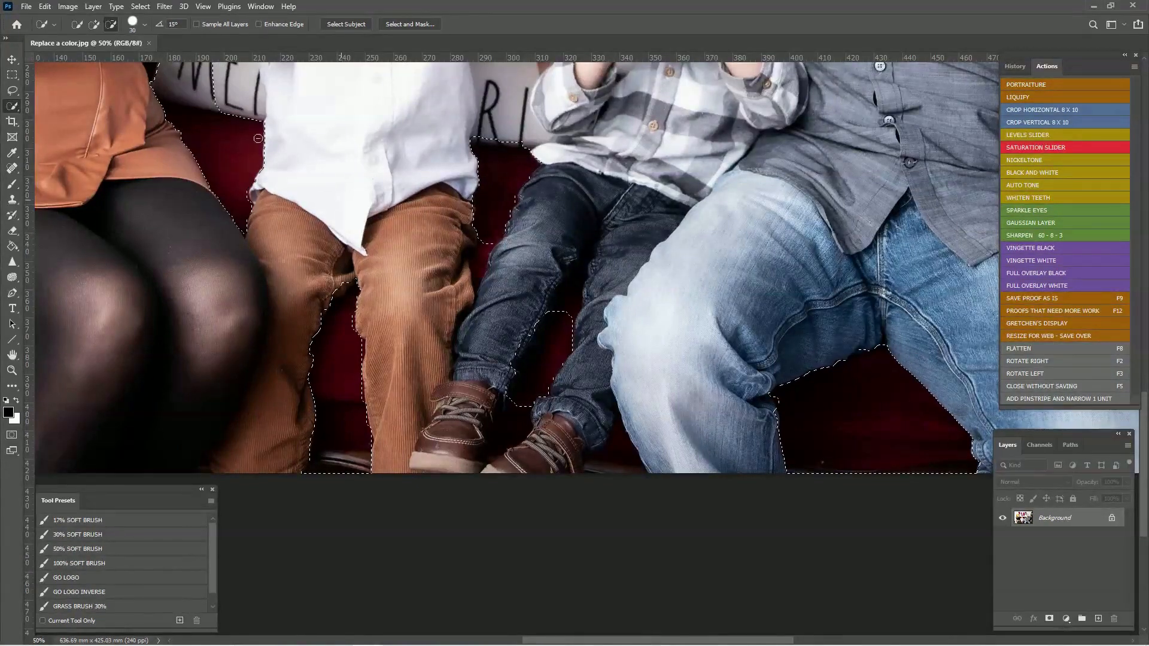
Refine the selection around the younger boy's lower legs by adding missed sofa areas and subtracting spill onto his jeans and shoes.
{"action": "left_click", "coordinate": [96, 24]}
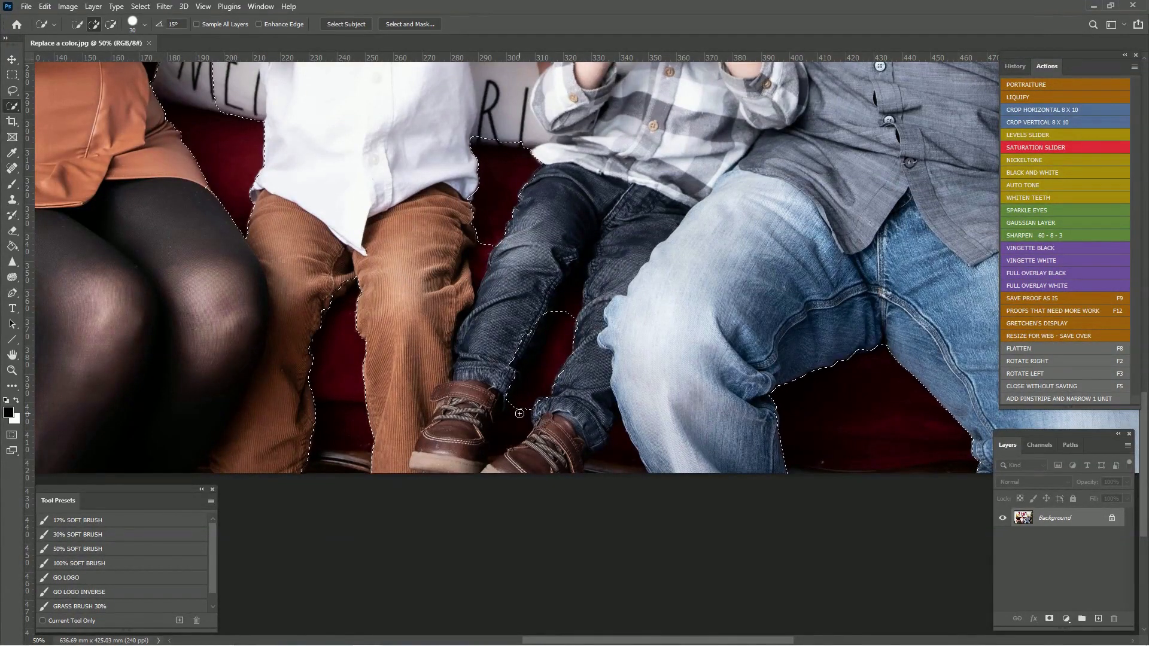
{"action": "mouse_move", "coordinate": [520, 413]}
{"action": "left_mouse_down"}
{"action": "mouse_move", "coordinate": [564, 311]}
{"action": "mouse_move", "coordinate": [575, 316]}
{"action": "left_mouse_up"}
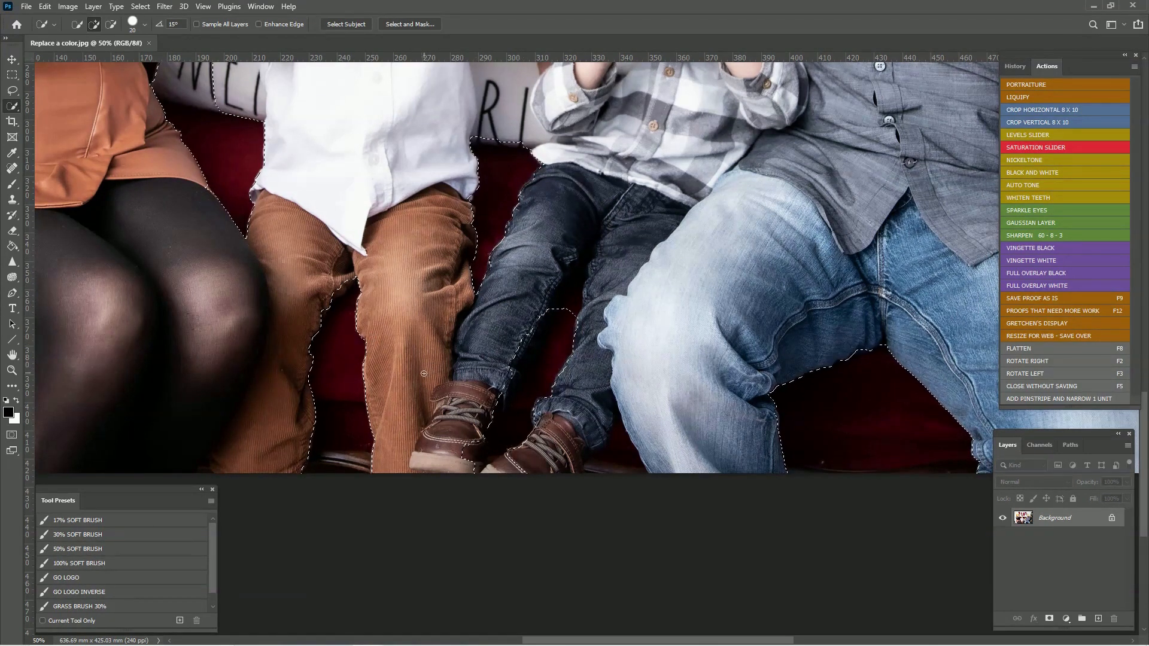
{"action": "left_click", "coordinate": [110, 25]}
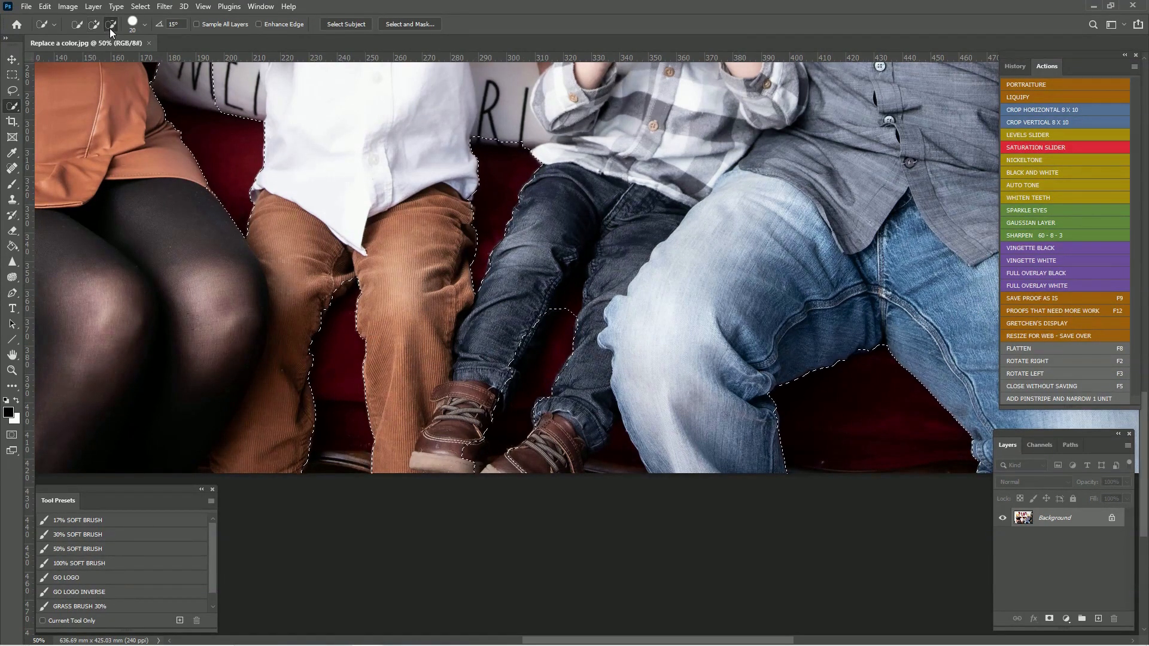
{"action": "left_click_drag", "start_coordinate": [509, 337], "coordinate": [480, 441]}
{"action": "key", "text": "ctrl+plus"}
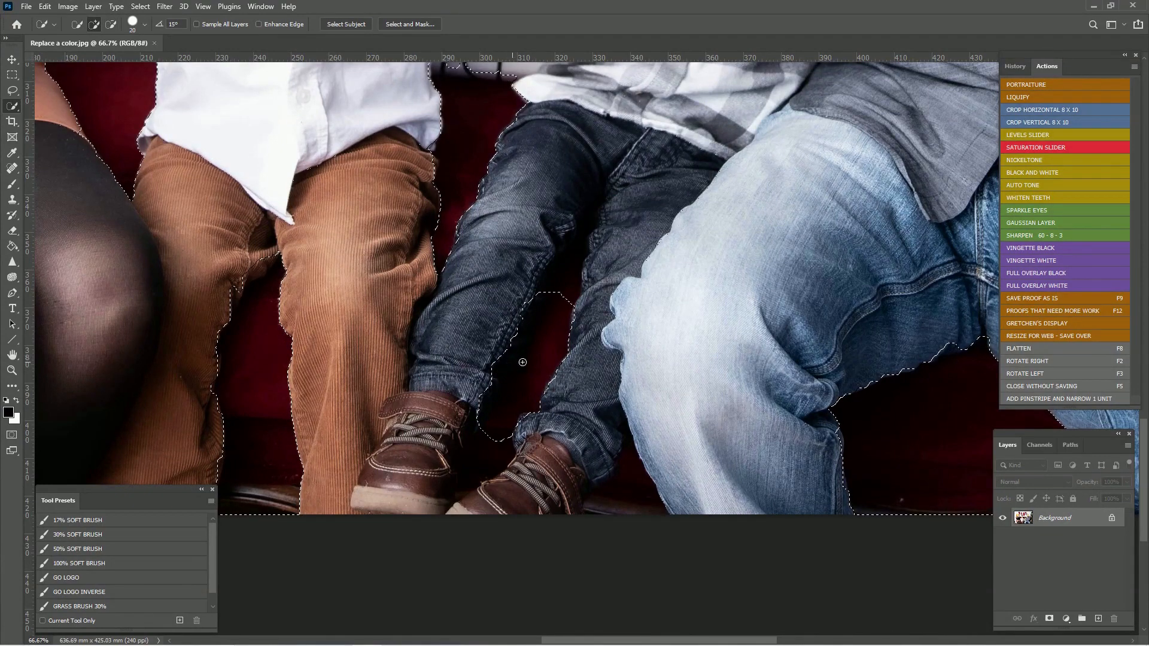
{"action": "scroll", "coordinate": [517, 395], "scroll_direction": "down", "scroll_amount": 2}
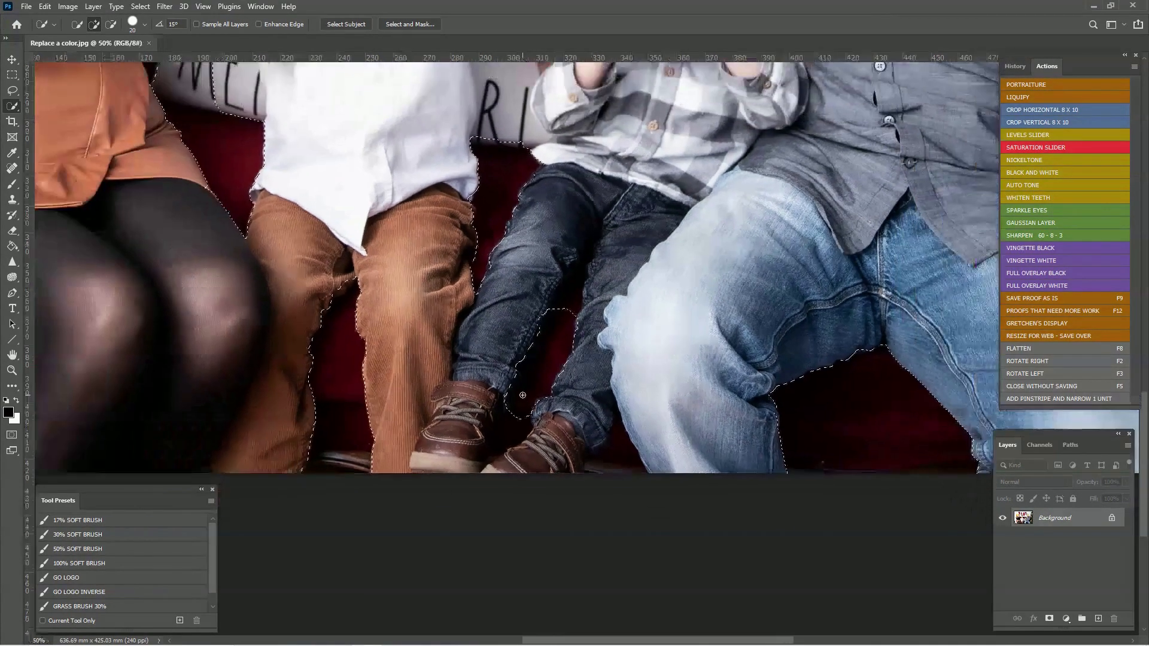
{"action": "scroll", "coordinate": [558, 414], "scroll_direction": "down", "scroll_amount": 1}
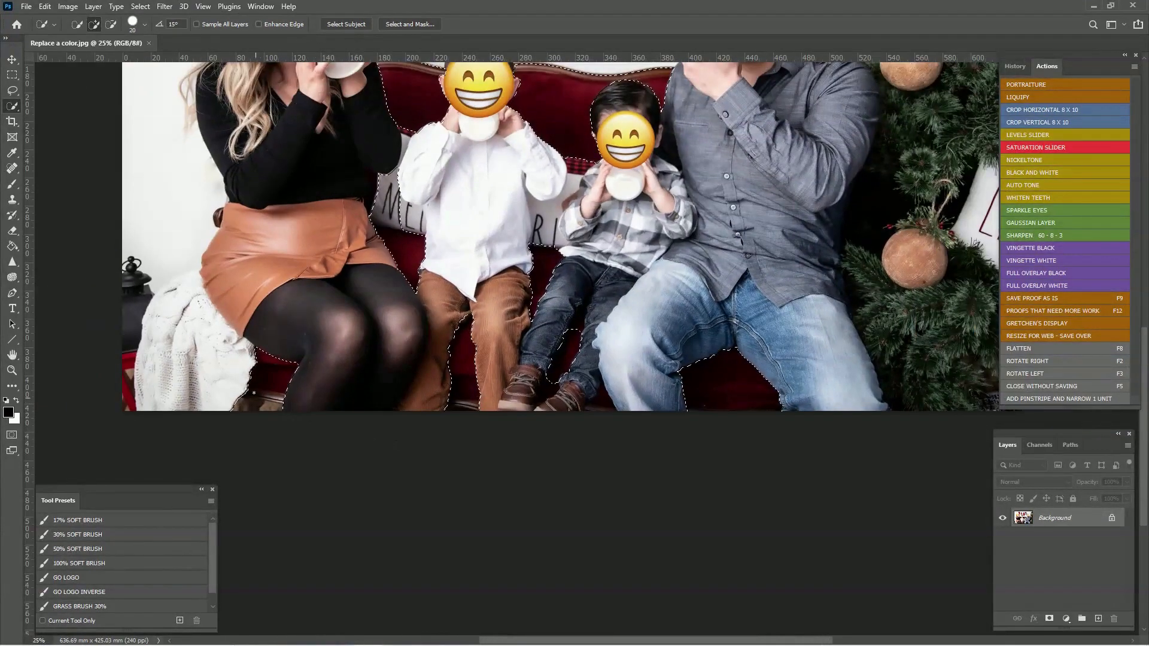
Subtract the wooden trim beneath the white knit blanket from the selection, using a larger brush.
{"action": "left_click", "coordinate": [111, 24]}
{"action": "key", "text": "bracketright"}
{"action": "key", "text": "bracketright"}
{"action": "key", "text": "bracketright"}
{"action": "key", "text": "bracketright"}
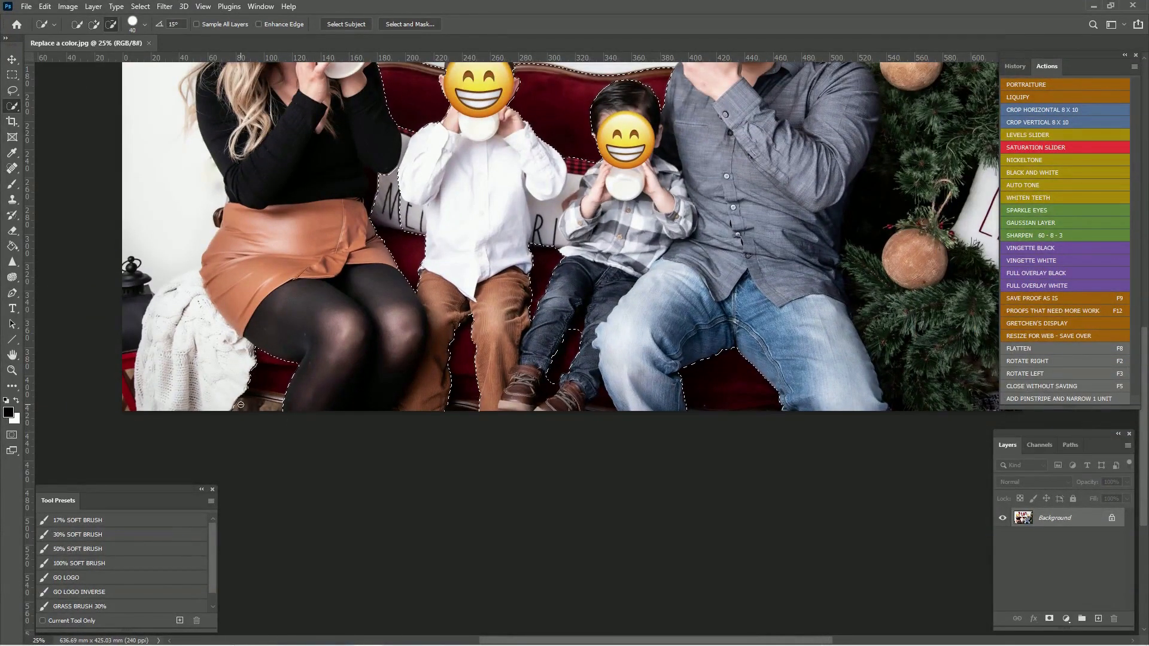
{"action": "left_click_drag", "start_coordinate": [237, 404], "coordinate": [259, 407]}
Add the small piece of sofa frame beside the woman's skirt to the selection with a smaller brush.
{"action": "left_click", "coordinate": [94, 24]}
{"action": "key", "text": "ctrl+d"}
{"action": "key", "text": "ctrl+0"}
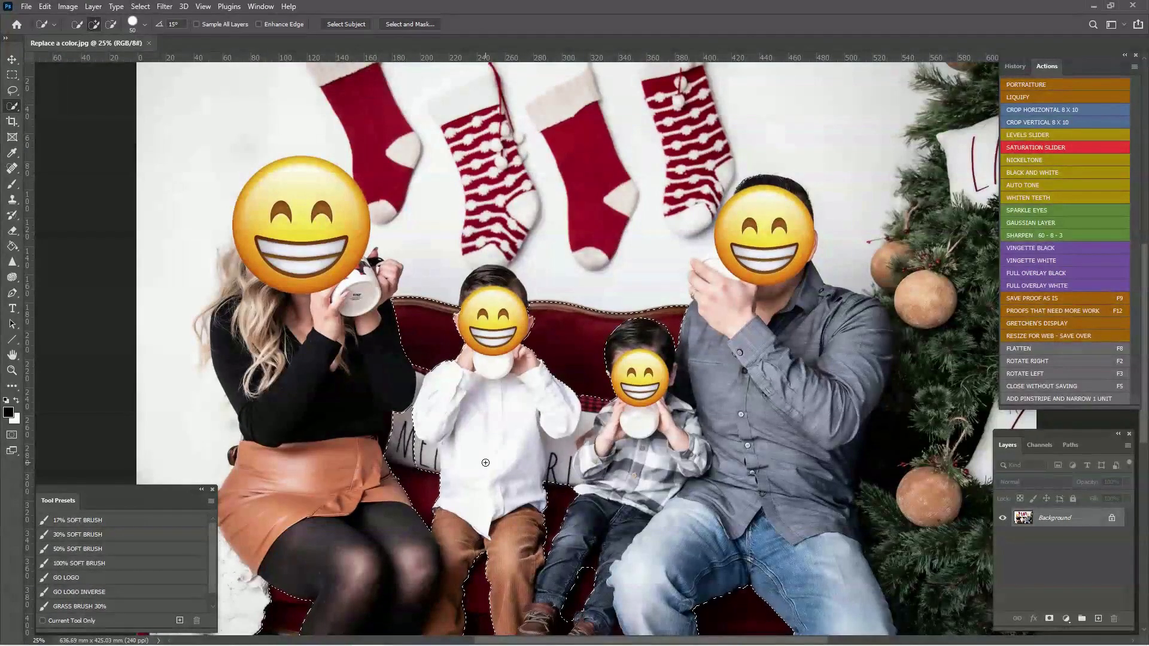
{"action": "key", "text": "ctrl+minus"}
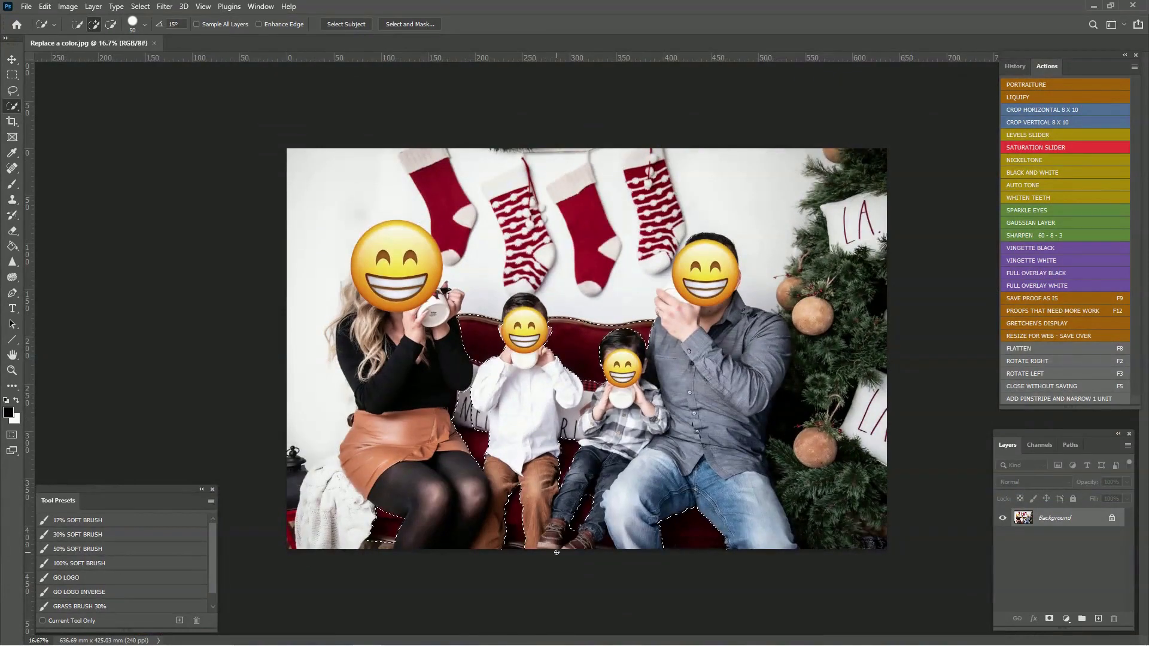
{"action": "key", "text": "ctrl+plus"}
{"action": "key", "text": "ctrl+plus"}
{"action": "key", "text": "ctrl+plus"}
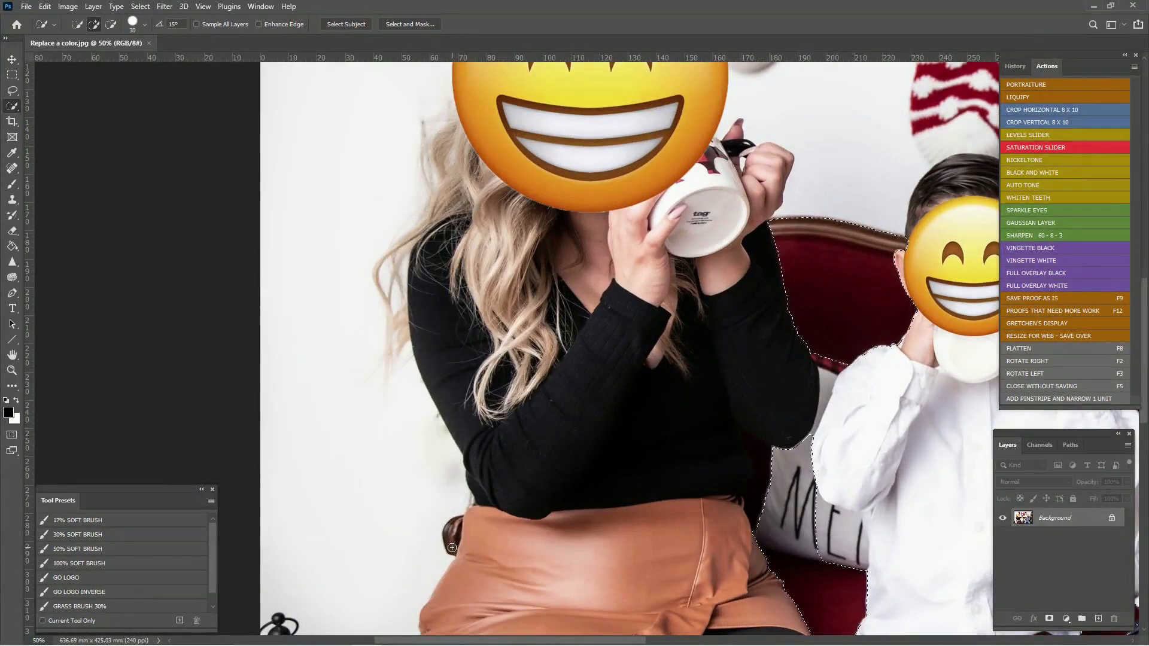
{"action": "key", "text": "["}
{"action": "left_click_drag", "start_coordinate": [451, 539], "coordinate": [445, 528]}
{"action": "key", "text": "ctrl+minus"}
{"action": "key", "text": "ctrl+minus"}
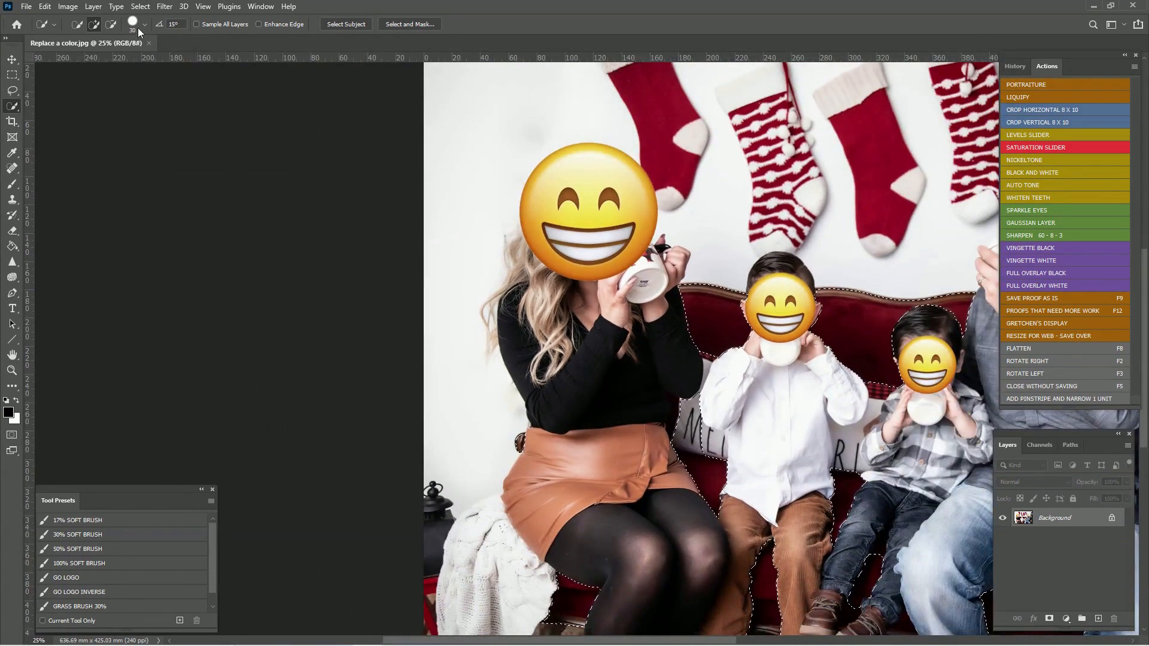
Examine the selection edges around the sofa back, the pillow and both boys for leftover spill.
{"action": "left_click", "coordinate": [111, 24]}
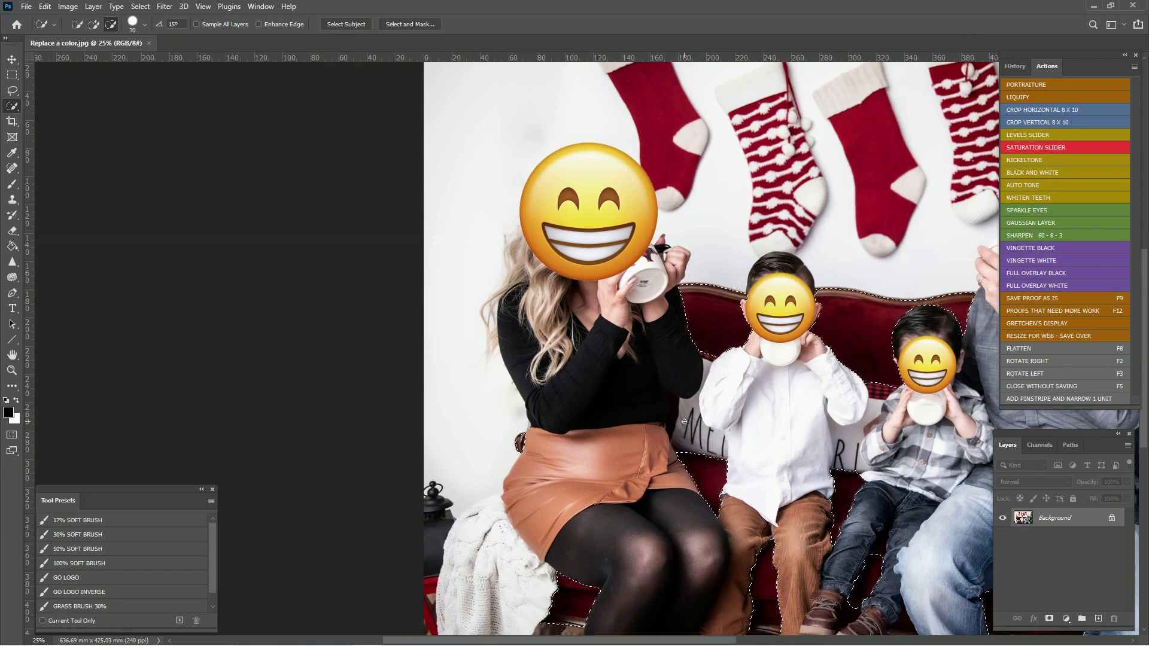
{"action": "left_click_drag", "start_coordinate": [794, 485], "coordinate": [633, 441]}
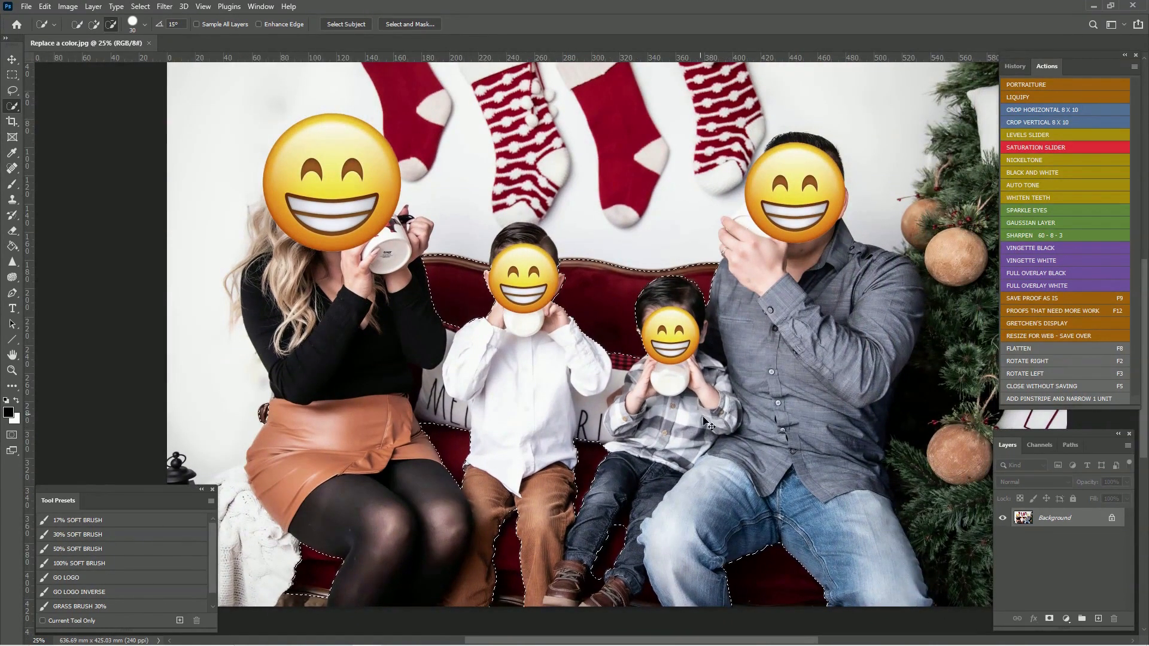
{"action": "scroll", "coordinate": [716, 372], "scroll_direction": "up", "scroll_amount": 3}
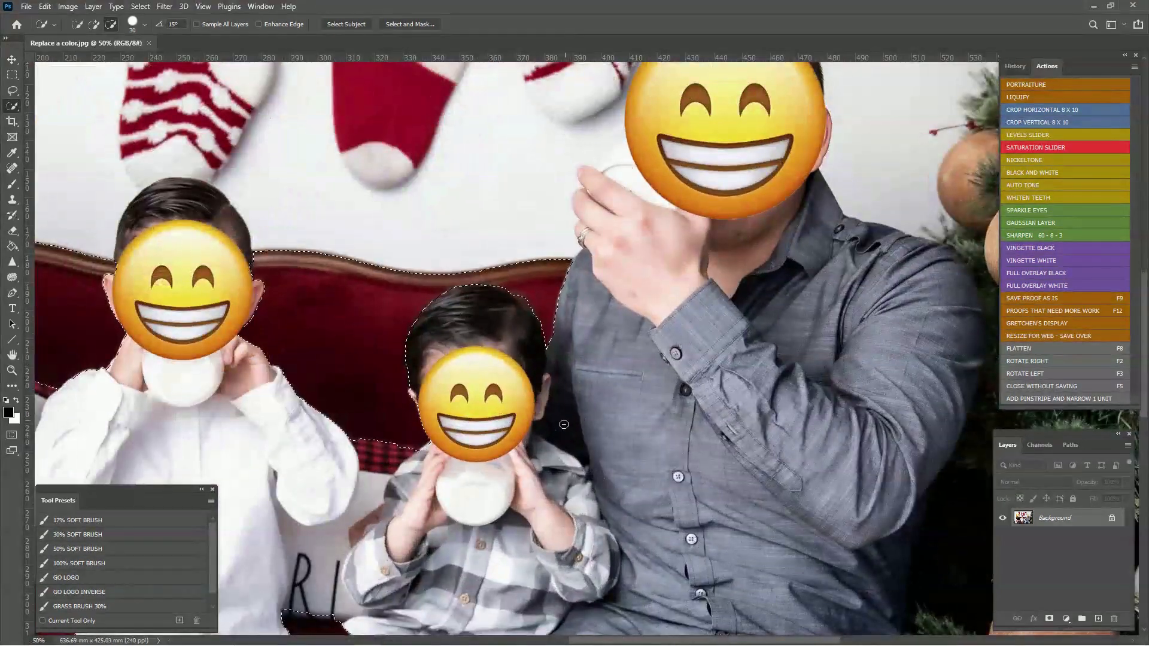
{"action": "scroll", "coordinate": [587, 468], "scroll_direction": "down", "scroll_amount": 3}
{"action": "scroll", "coordinate": [395, 455], "scroll_direction": "up", "scroll_amount": 3}
{"action": "left_click_drag", "start_coordinate": [355, 473], "coordinate": [468, 474]}
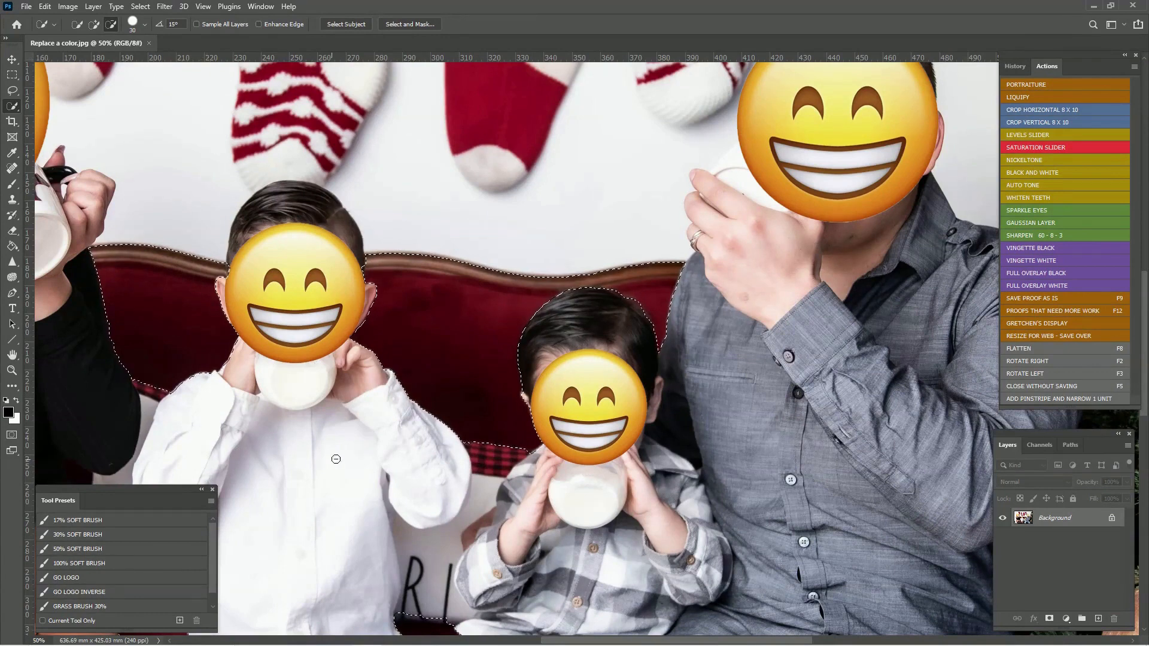
{"action": "key", "text": "ctrl+plus"}
{"action": "mouse_move", "coordinate": [185, 266]}
{"action": "left_mouse_down"}
{"action": "mouse_move", "coordinate": [252, 246]}
{"action": "mouse_move", "coordinate": [309, 268]}
{"action": "left_mouse_up"}
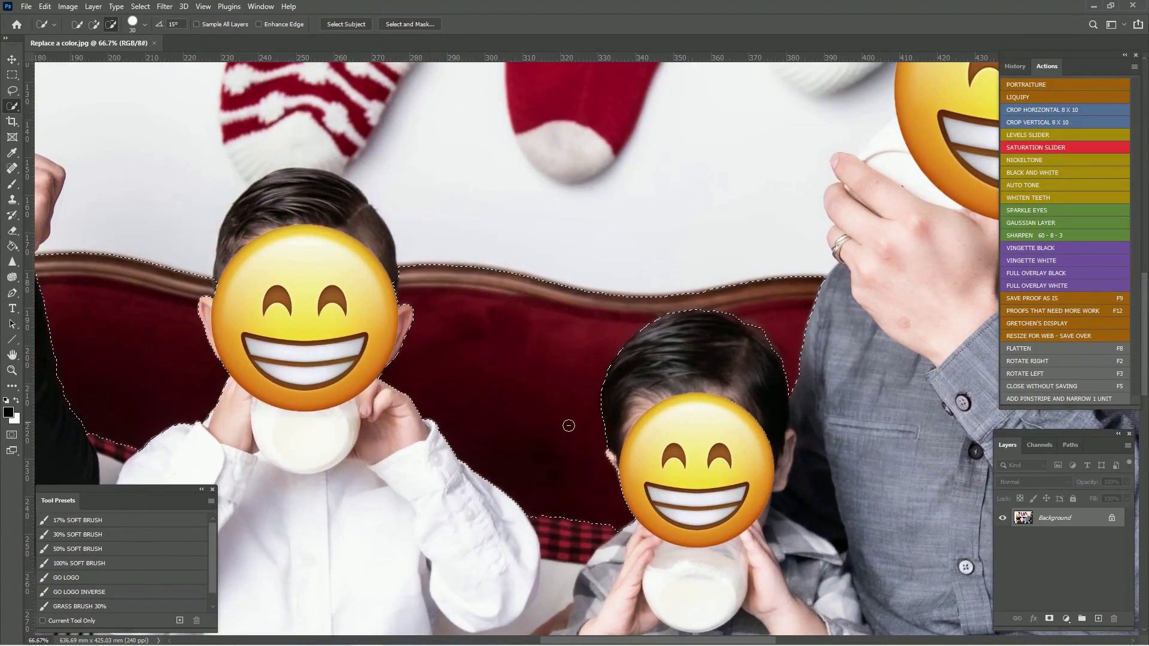
{"action": "mouse_move", "coordinate": [750, 404]}
{"action": "left_mouse_down"}
{"action": "mouse_move", "coordinate": [724, 397]}
{"action": "mouse_move", "coordinate": [784, 430]}
{"action": "mouse_move", "coordinate": [742, 405]}
{"action": "left_mouse_up"}
{"action": "scroll", "coordinate": [587, 350], "scroll_direction": "down", "scroll_amount": 2}
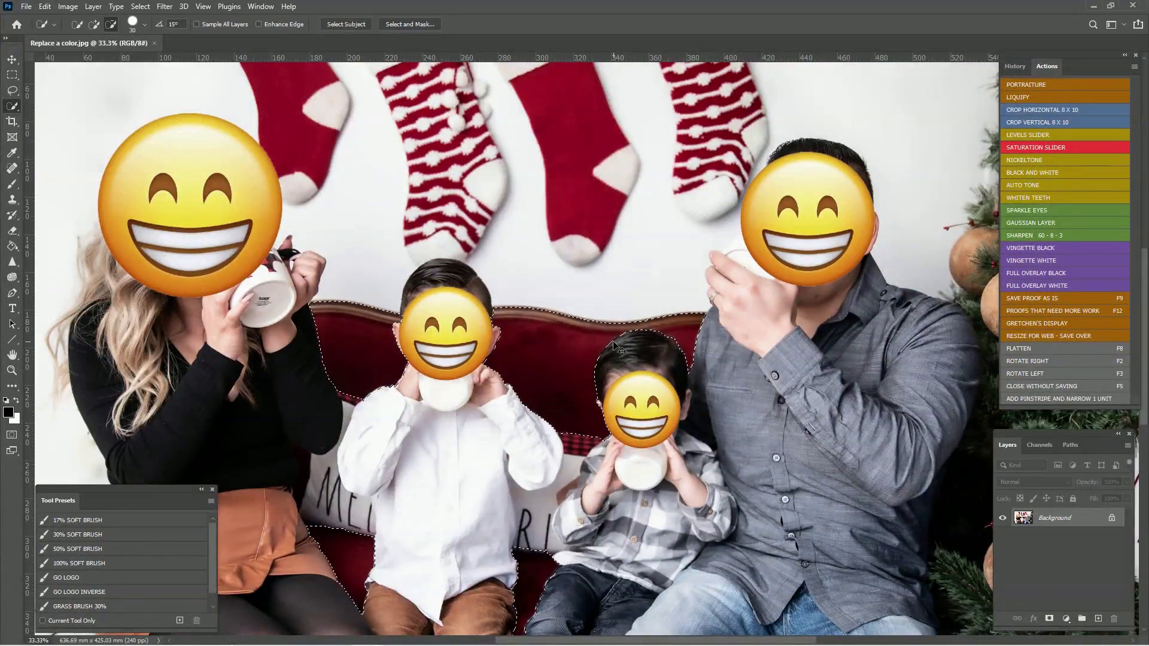
{"action": "scroll", "coordinate": [616, 345], "scroll_direction": "down", "scroll_amount": 2}
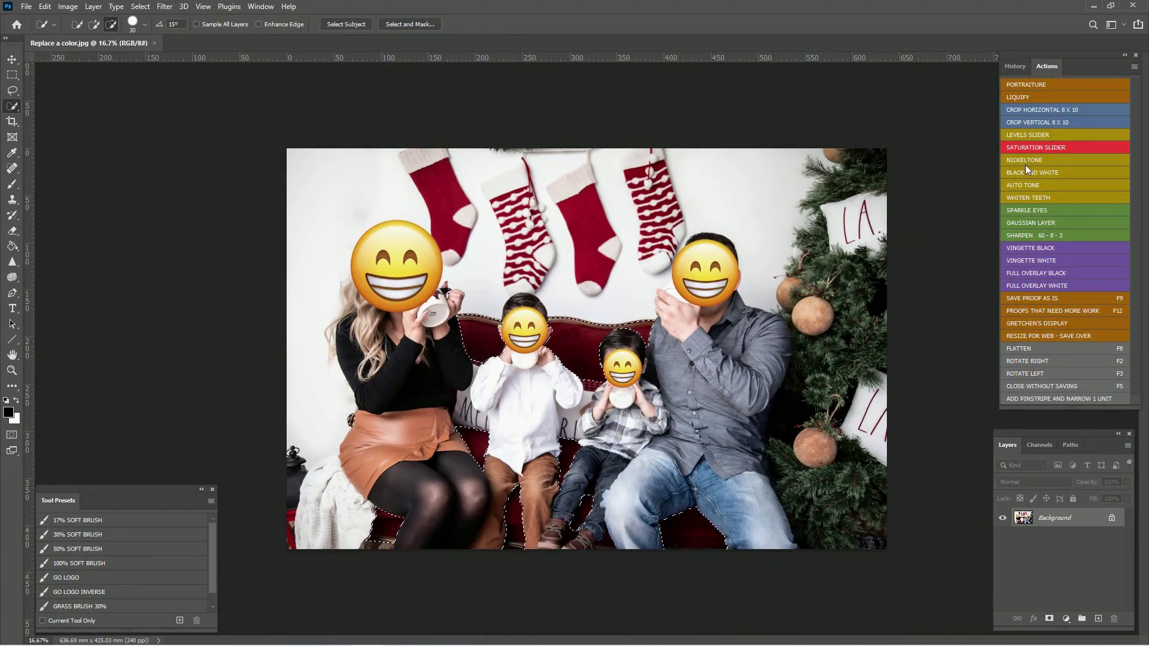
Create a Hue/Saturation adjustment layer from the sofa selection using the SATURATION SLIDER action and the default layer settings.
{"action": "key", "text": "ctrl+plus"}
{"action": "left_click", "coordinate": [1047, 147]}
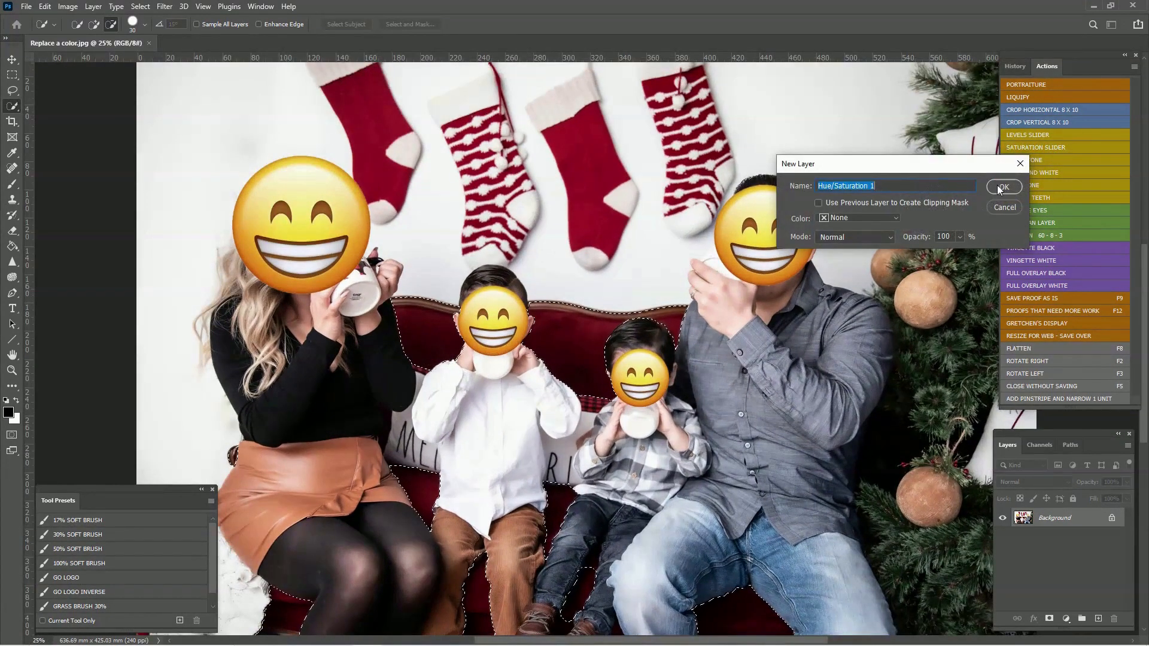
{"action": "left_click", "coordinate": [1003, 187]}
Set the saturation of the Reds to -100 in the Hue/Saturation adjustment and apply it.
{"action": "left_click", "coordinate": [888, 288]}
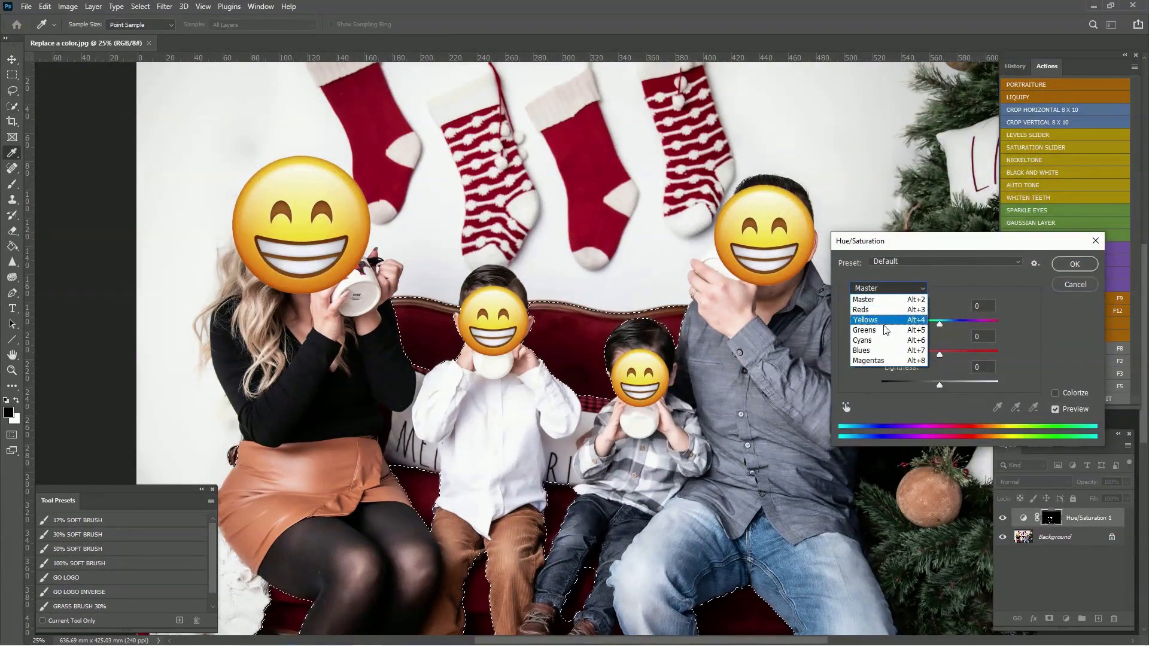
{"action": "left_click", "coordinate": [862, 309]}
{"action": "left_click_drag", "start_coordinate": [939, 354], "coordinate": [870, 362]}
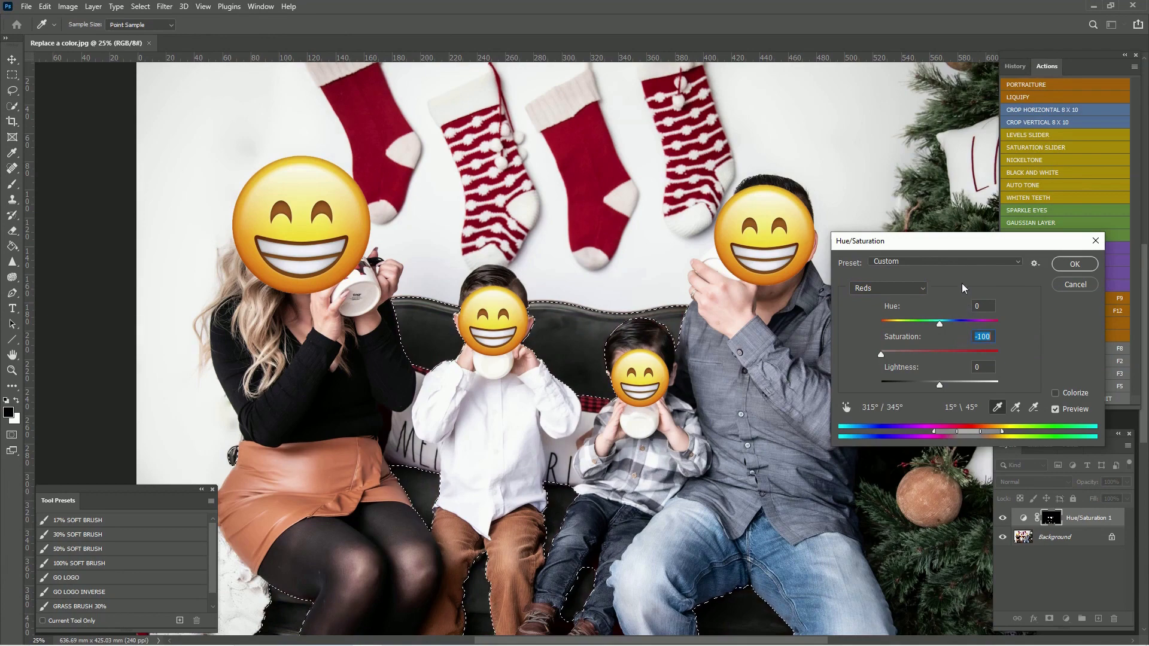
{"action": "left_click_drag", "start_coordinate": [962, 249], "coordinate": [1012, 189]}
{"action": "key", "text": "ctrl+minus"}
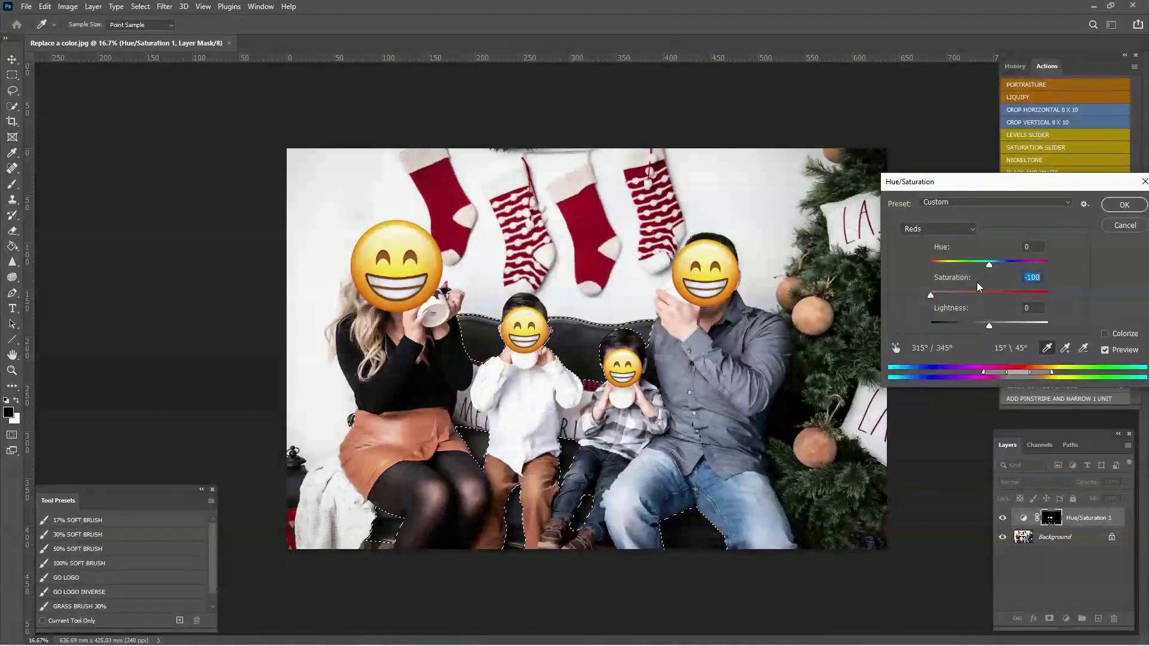
{"action": "left_click", "coordinate": [1117, 206]}
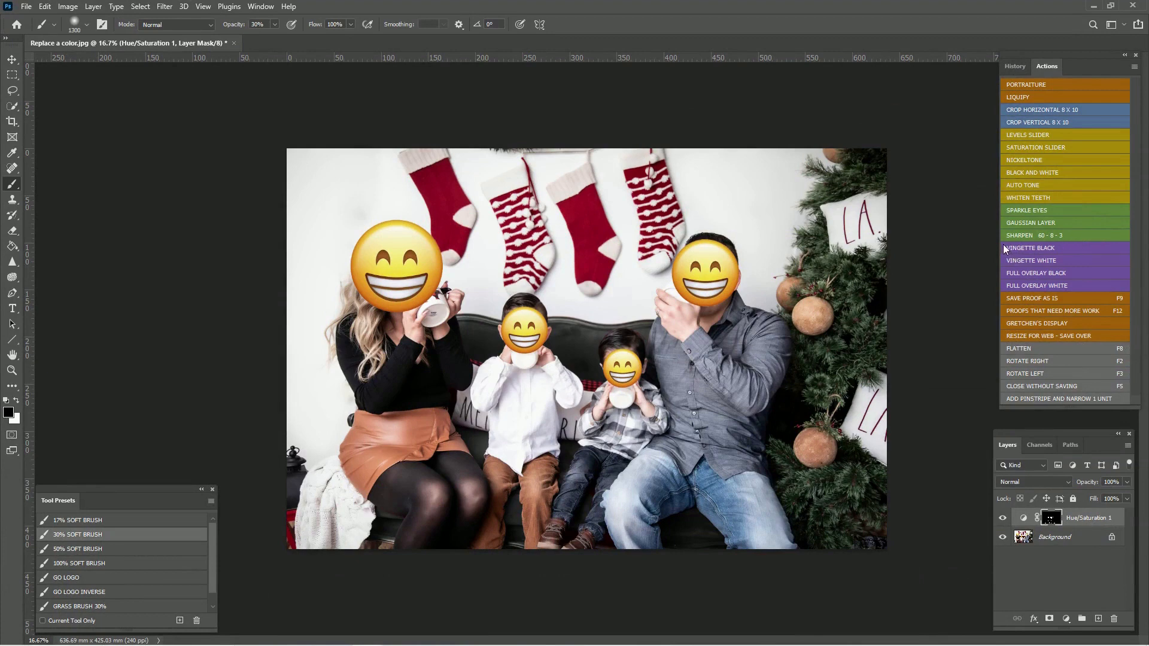
{"action": "key", "text": "ctrl+plus"}
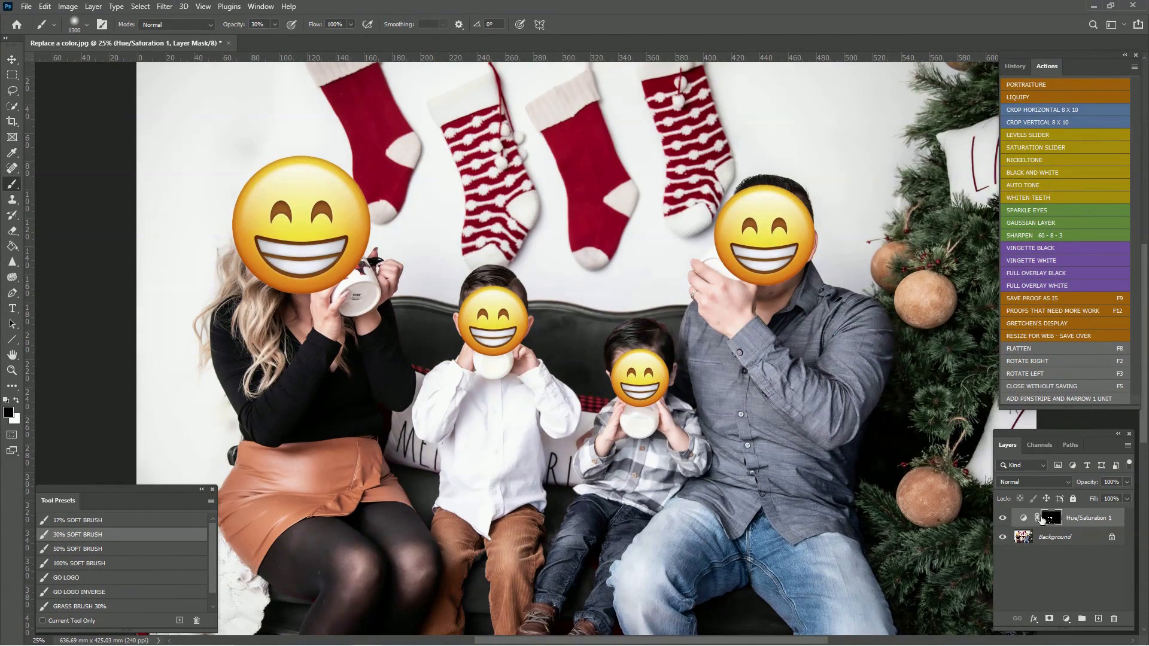
{"action": "double_click", "coordinate": [1102, 516]}
{"action": "double_click", "coordinate": [1051, 518]}
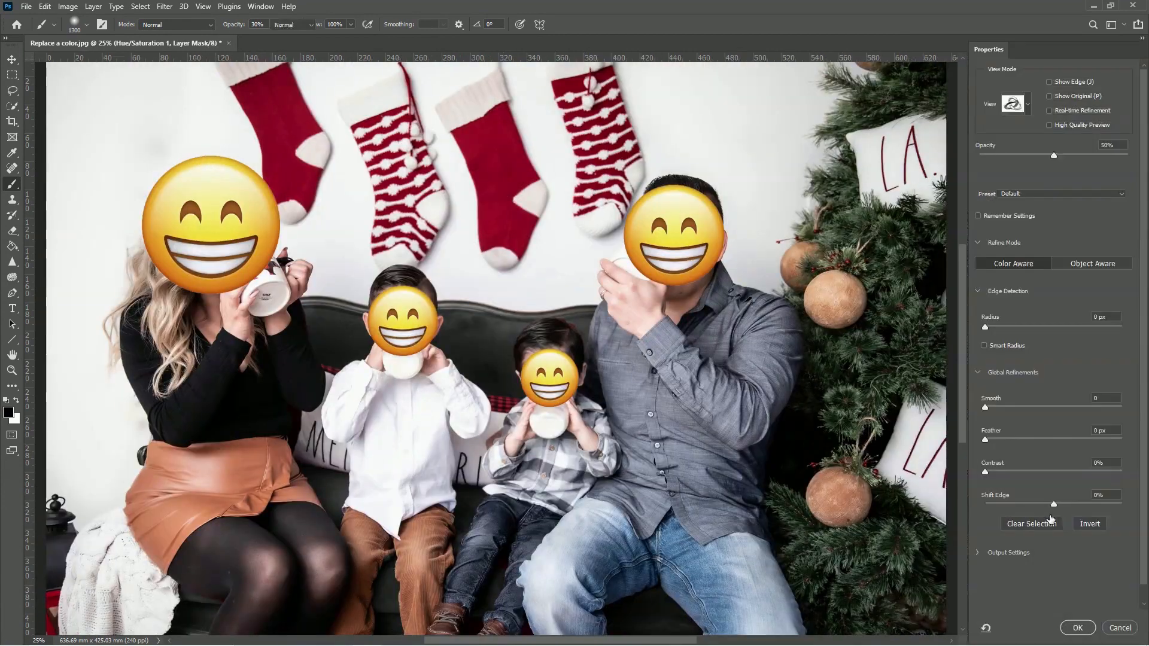
{"action": "left_click", "coordinate": [1071, 547]}
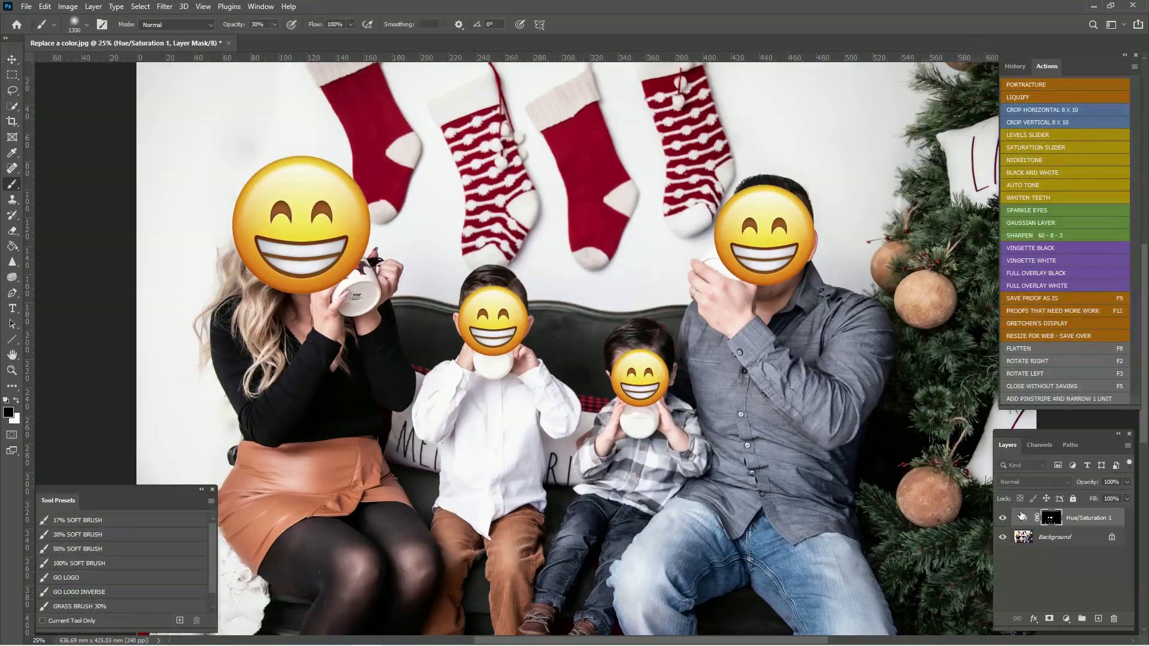
Reopen the Hue/Saturation adjustment's properties and set the Master lightness to +17.
{"action": "double_click", "coordinate": [1022, 518]}
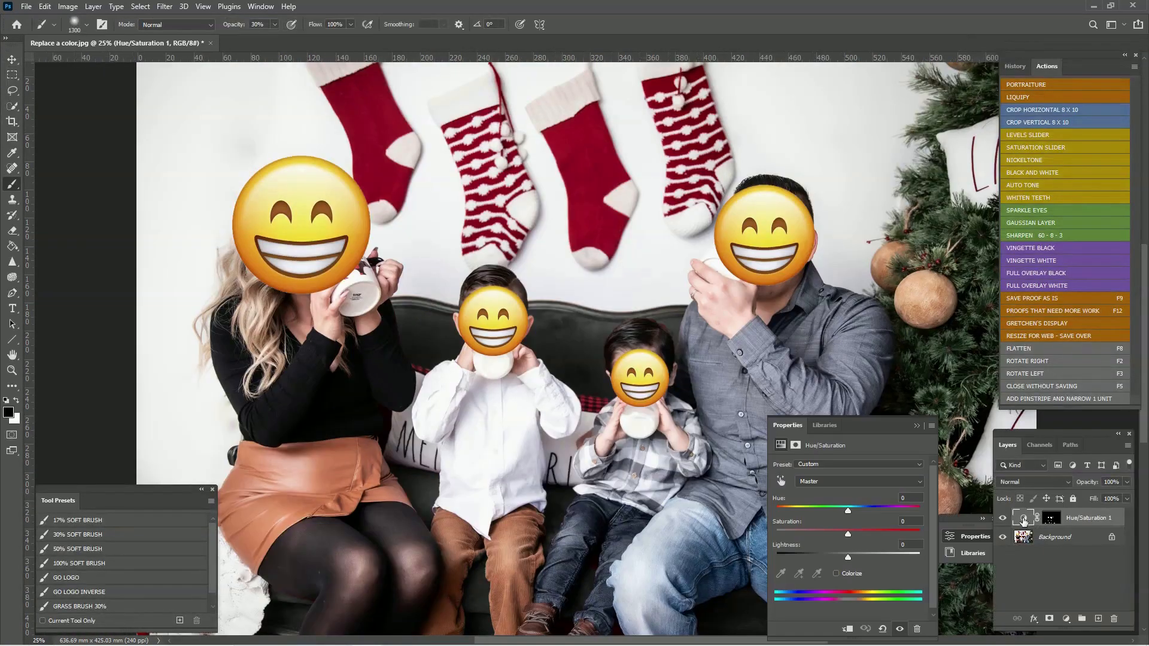
{"action": "left_click_drag", "start_coordinate": [886, 424], "coordinate": [1052, 287]}
{"action": "left_click_drag", "start_coordinate": [1012, 418], "coordinate": [1025, 417]}
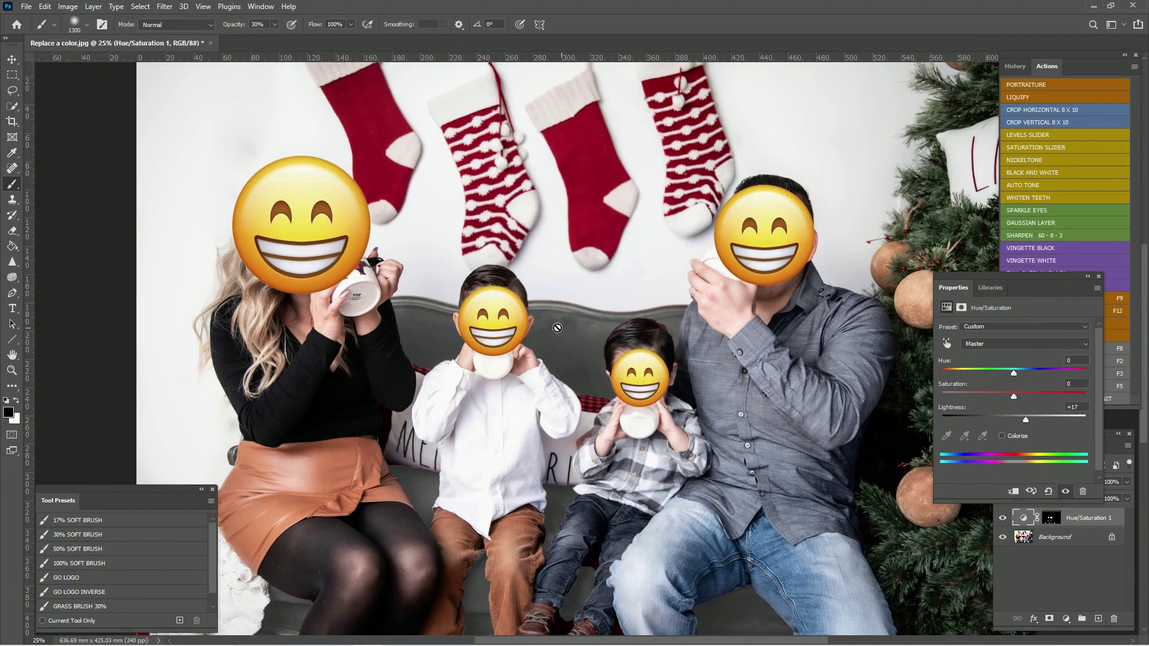
{"action": "left_click", "coordinate": [1087, 278]}
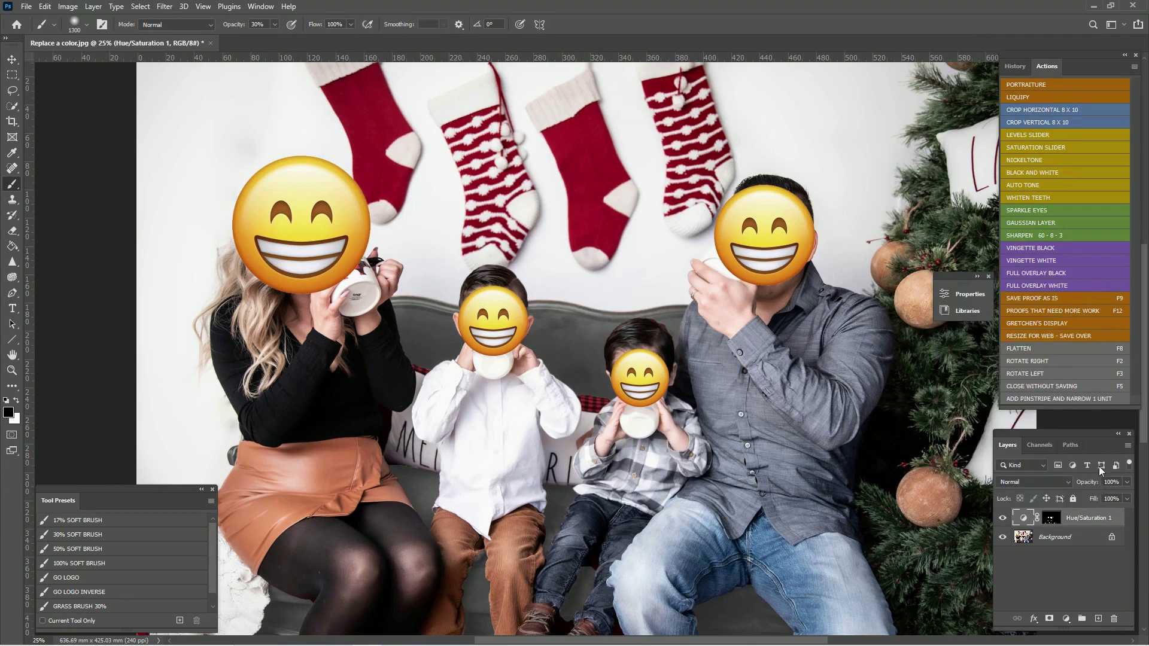
Flatten the image and lighten the sofa with the Dodge tool at brush size 250, range Midtones, exposure 22%.
{"action": "key", "text": "Delete"}
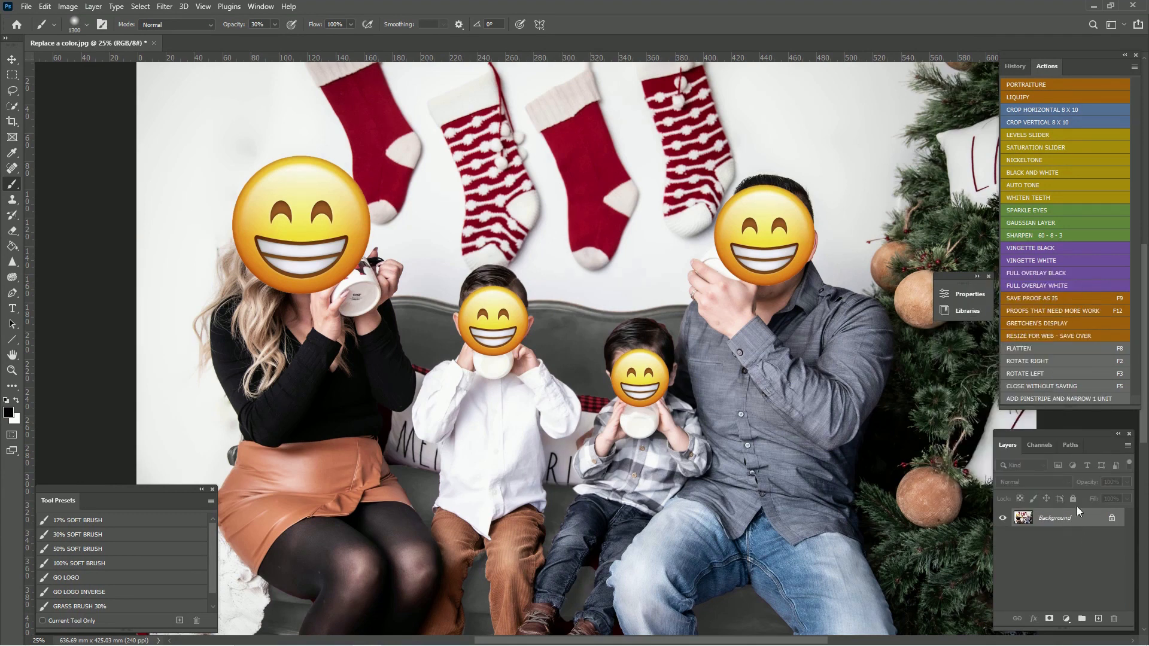
{"action": "right_click", "coordinate": [12, 280]}
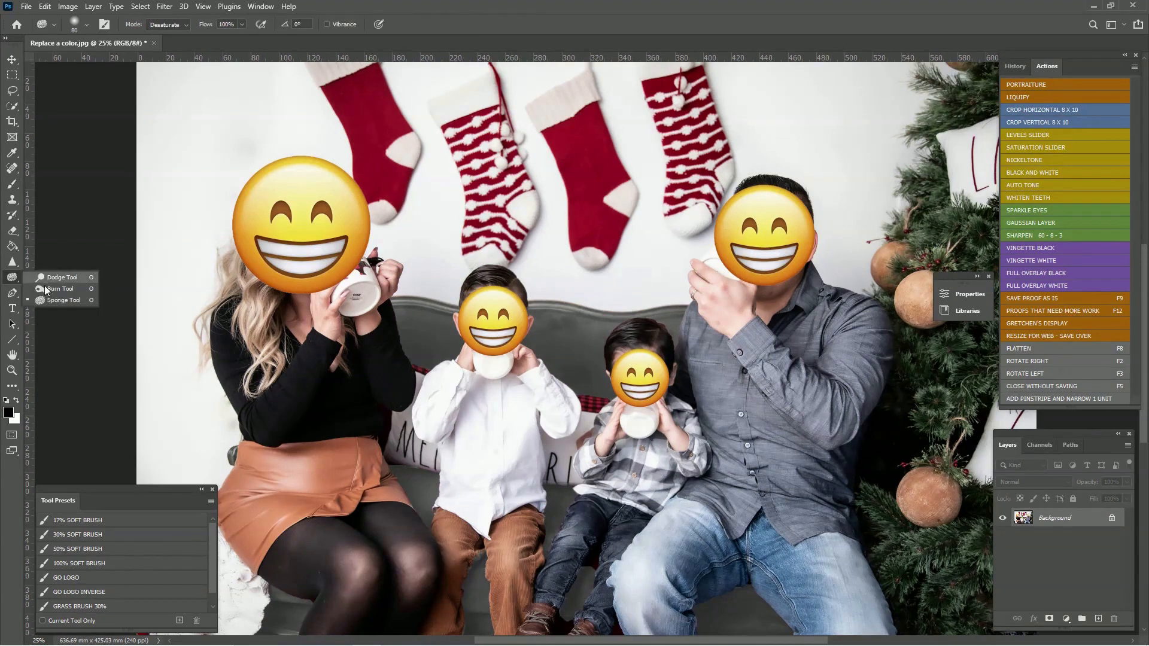
{"action": "left_click", "coordinate": [53, 276]}
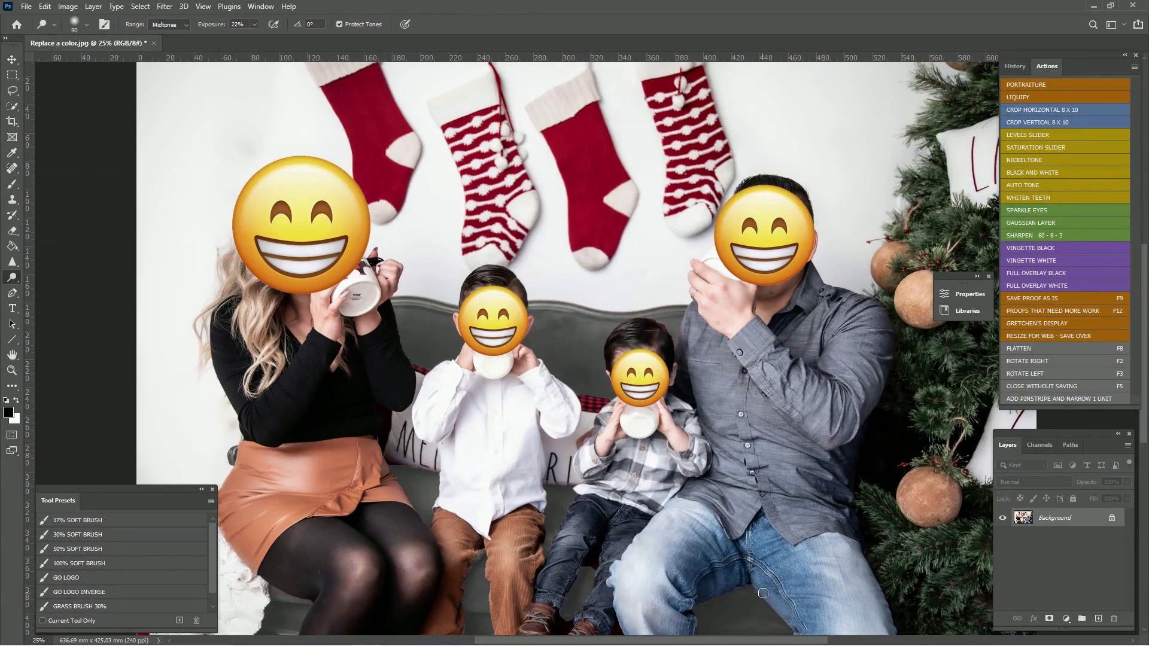
{"action": "key", "text": "bracketright"}
{"action": "key", "text": "bracketright"}
{"action": "key", "text": "bracketright"}
{"action": "key", "text": "bracketright"}
{"action": "key", "text": "bracketright"}
{"action": "key", "text": "bracketright"}
{"action": "key", "text": "ctrl+minus"}
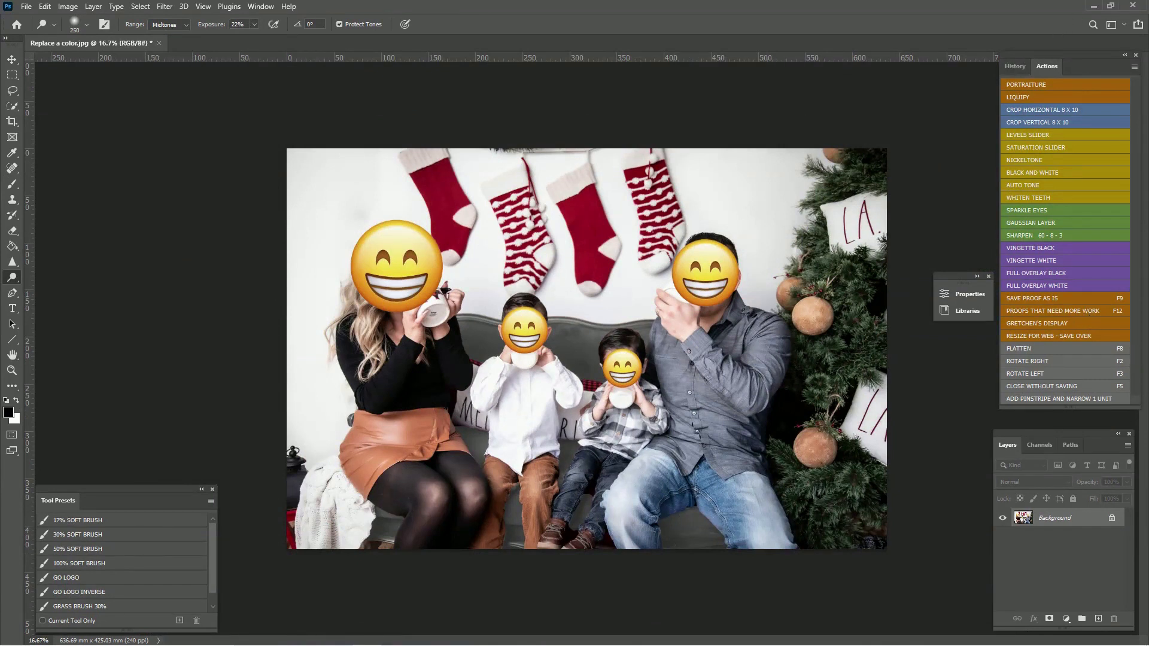
Darken the lower sofa area between the man's legs with the Burn tool at size 300, Midtones, exposure 26%.
{"action": "right_click", "coordinate": [15, 283]}
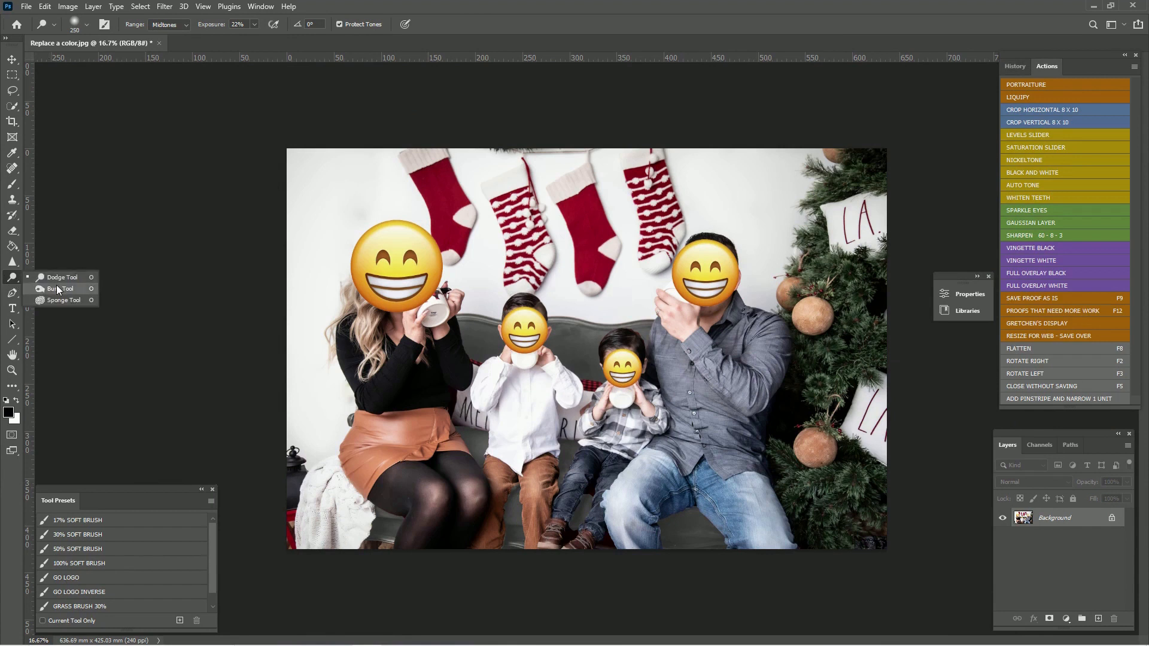
{"action": "left_click", "coordinate": [56, 285]}
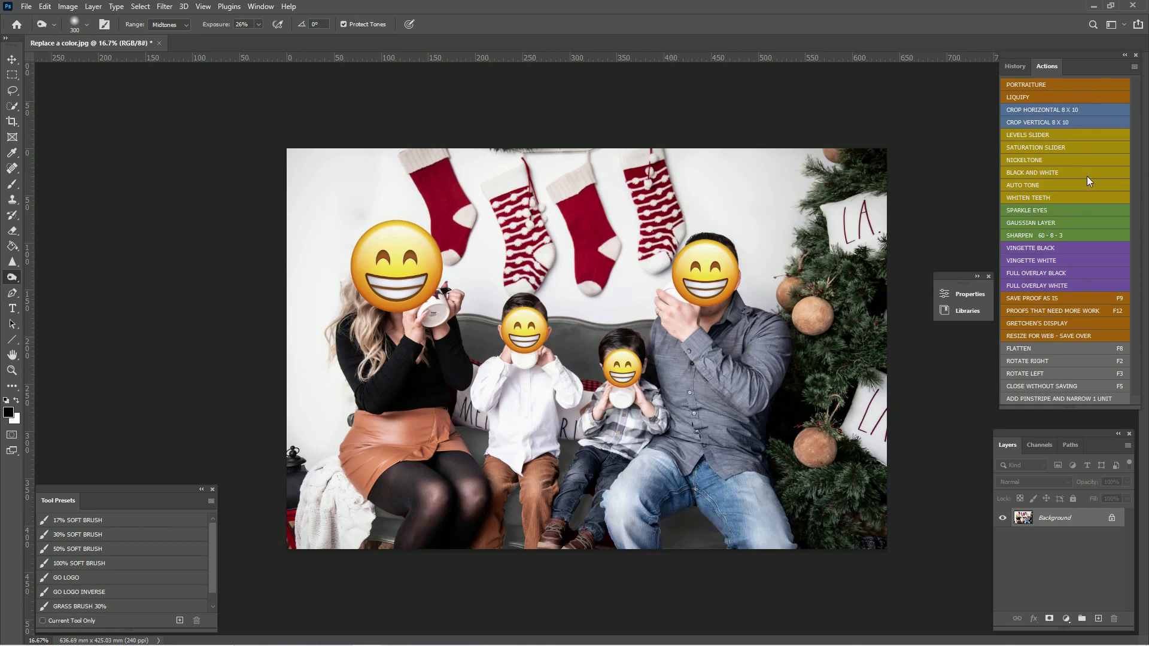
{"action": "scroll", "coordinate": [778, 468], "scroll_direction": "up", "scroll_amount": 1}
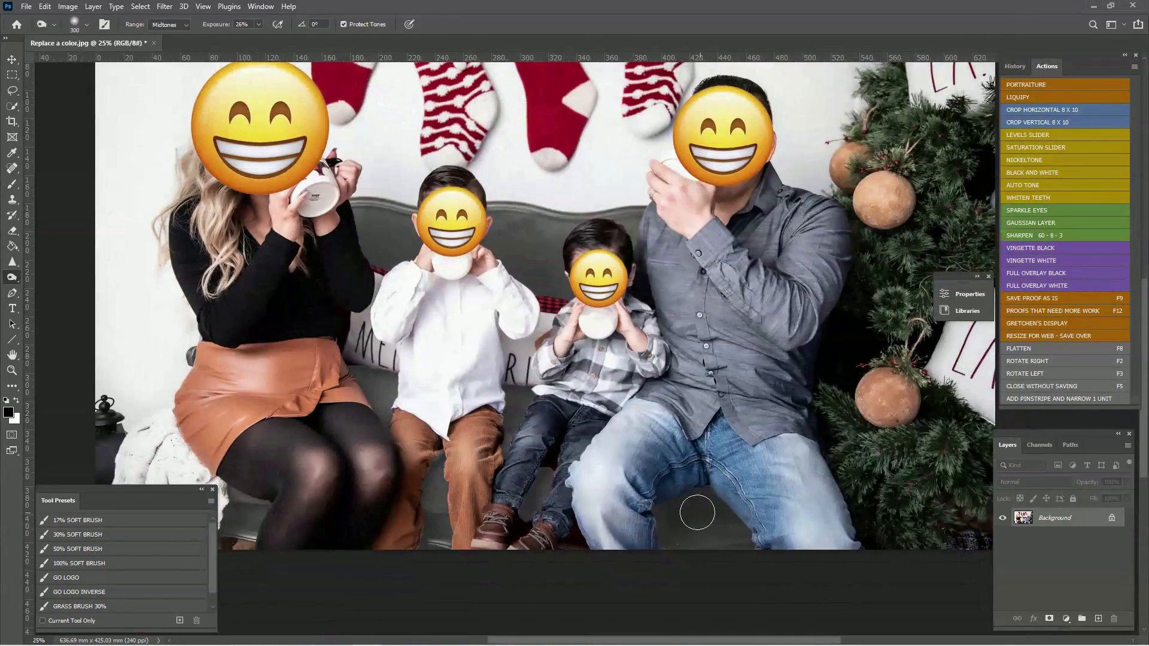
Revert the image to the Modify Hue/Saturation Layer history state.
{"action": "left_click", "coordinate": [1015, 66]}
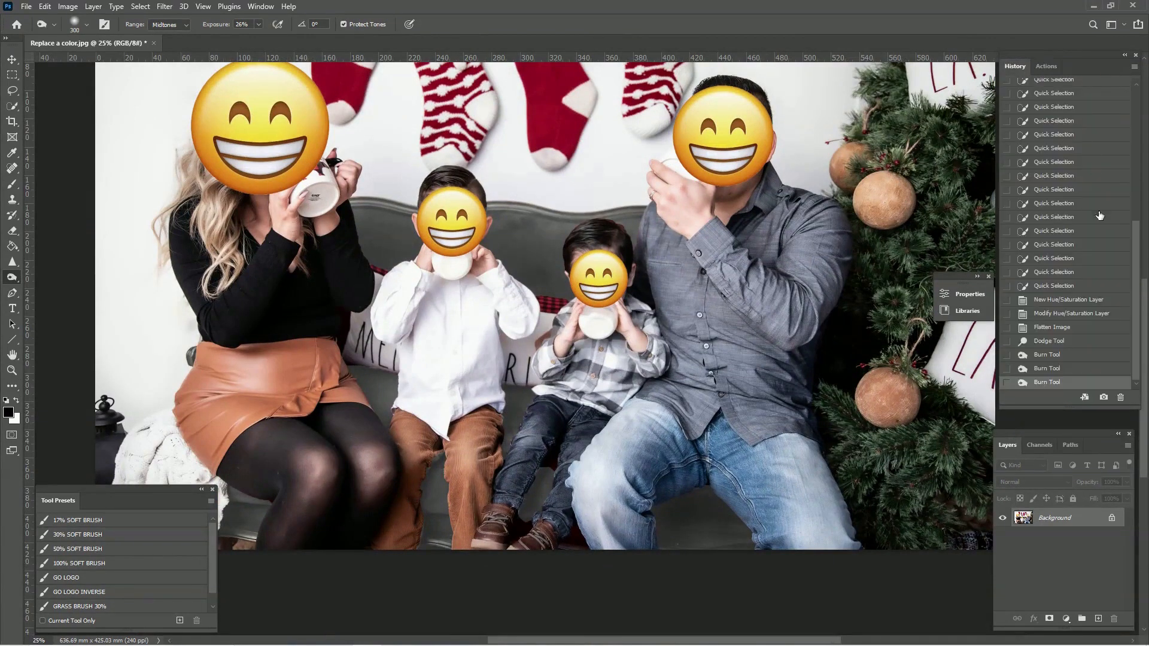
{"action": "left_click", "coordinate": [1071, 314]}
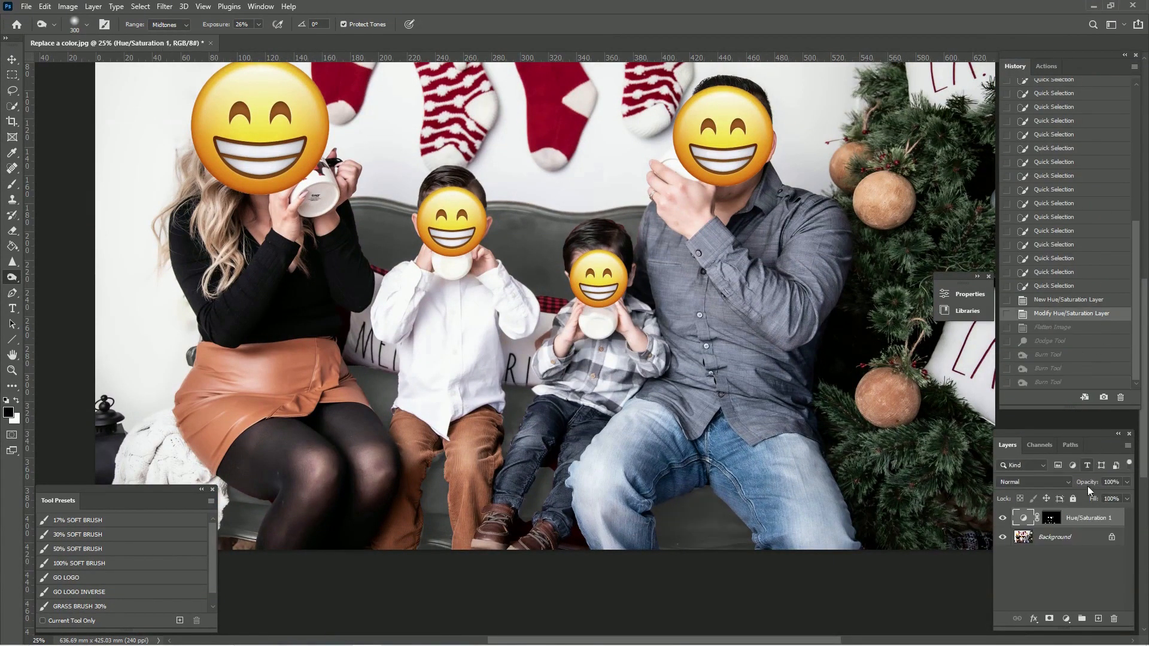
Paint black on the Hue/Saturation layer mask over the sofa between the man's legs, using a smaller soft brush at 30% opacity.
{"action": "left_click", "coordinate": [14, 186]}
{"action": "left_click", "coordinate": [16, 401]}
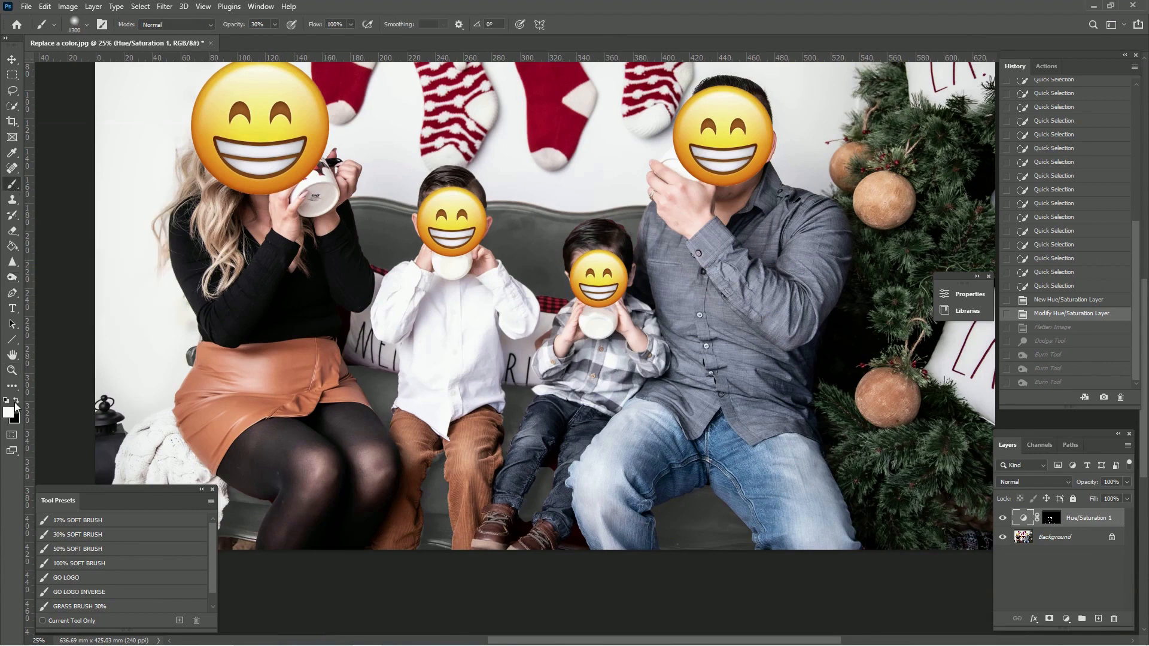
{"action": "left_click", "coordinate": [1057, 520]}
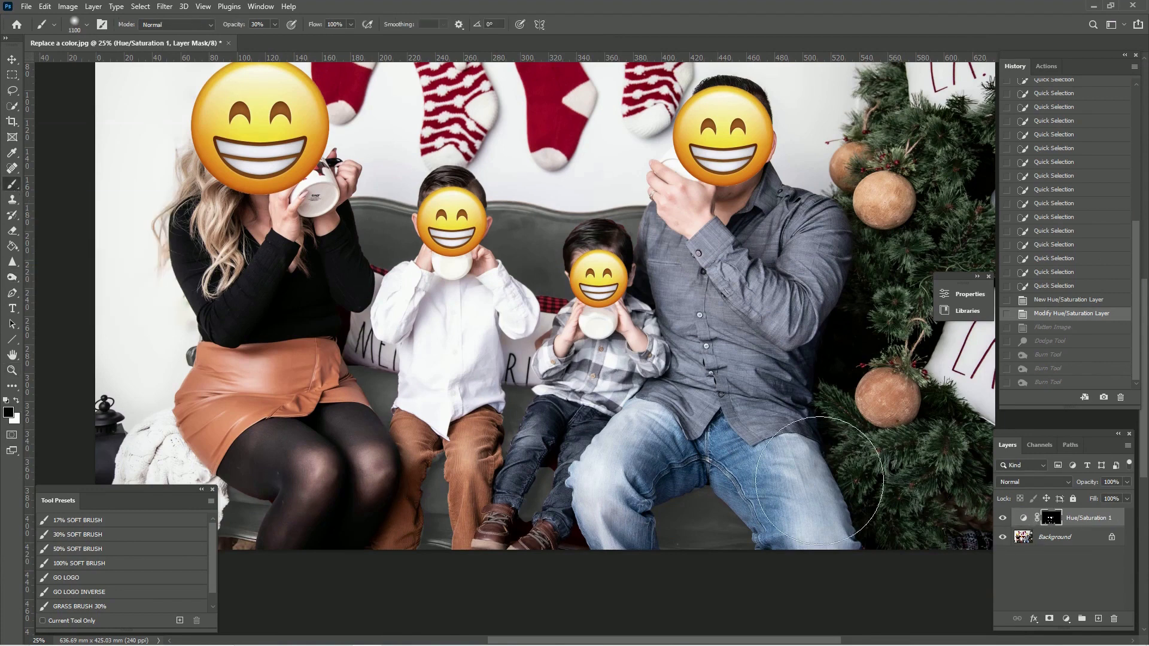
{"action": "key", "text": "x"}
{"action": "key", "text": "bracketleft"}
{"action": "key", "text": "bracketleft"}
{"action": "key", "text": "bracketleft"}
{"action": "key", "text": "bracketleft"}
{"action": "key", "text": "bracketleft"}
{"action": "key", "text": "bracketleft"}
{"action": "key", "text": "bracketleft"}
{"action": "mouse_move", "coordinate": [713, 506]}
{"action": "left_mouse_down"}
{"action": "mouse_move", "coordinate": [664, 512]}
{"action": "mouse_move", "coordinate": [709, 506]}
{"action": "mouse_move", "coordinate": [698, 504]}
{"action": "mouse_move", "coordinate": [729, 506]}
{"action": "mouse_move", "coordinate": [678, 505]}
{"action": "mouse_move", "coordinate": [746, 515]}
{"action": "mouse_move", "coordinate": [685, 521]}
{"action": "mouse_move", "coordinate": [700, 508]}
{"action": "mouse_move", "coordinate": [677, 511]}
{"action": "mouse_move", "coordinate": [682, 503]}
{"action": "mouse_move", "coordinate": [735, 517]}
{"action": "mouse_move", "coordinate": [730, 505]}
{"action": "mouse_move", "coordinate": [678, 518]}
{"action": "mouse_move", "coordinate": [690, 507]}
{"action": "mouse_move", "coordinate": [726, 514]}
{"action": "mouse_move", "coordinate": [691, 505]}
{"action": "mouse_move", "coordinate": [726, 515]}
{"action": "mouse_move", "coordinate": [694, 499]}
{"action": "mouse_move", "coordinate": [676, 513]}
{"action": "mouse_move", "coordinate": [645, 505]}
{"action": "left_mouse_up"}
Paint black on the mask over the sofa gaps between and around the two boys' legs, with brush sizes up to 250.
{"action": "key", "text": "bracketleft"}
{"action": "mouse_move", "coordinate": [547, 469]}
{"action": "left_mouse_down"}
{"action": "mouse_move", "coordinate": [569, 450]}
{"action": "mouse_move", "coordinate": [544, 483]}
{"action": "left_mouse_up"}
{"action": "key", "text": "bracketright"}
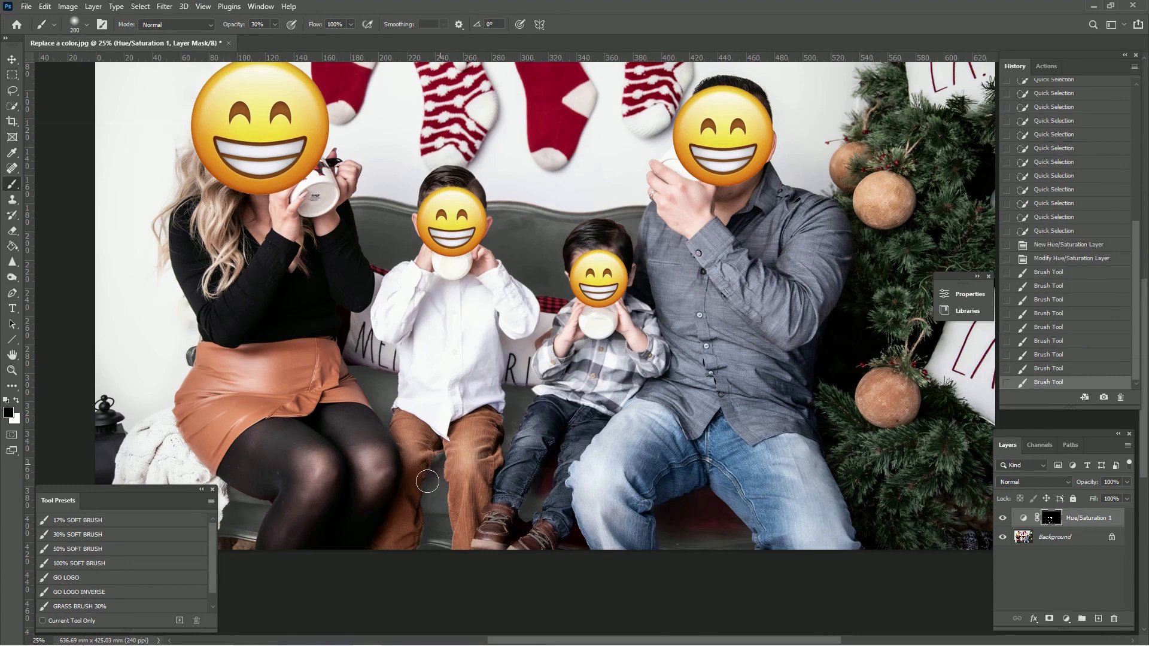
{"action": "mouse_move", "coordinate": [427, 494]}
{"action": "left_mouse_down"}
{"action": "mouse_move", "coordinate": [443, 457]}
{"action": "mouse_move", "coordinate": [420, 503]}
{"action": "mouse_move", "coordinate": [443, 463]}
{"action": "mouse_move", "coordinate": [427, 500]}
{"action": "mouse_move", "coordinate": [447, 488]}
{"action": "mouse_move", "coordinate": [451, 504]}
{"action": "mouse_move", "coordinate": [444, 463]}
{"action": "mouse_move", "coordinate": [431, 486]}
{"action": "left_mouse_up"}
{"action": "key", "text": "bracketright"}
{"action": "mouse_move", "coordinate": [538, 473]}
{"action": "left_mouse_down"}
{"action": "mouse_move", "coordinate": [523, 525]}
{"action": "mouse_move", "coordinate": [555, 456]}
{"action": "left_mouse_up"}
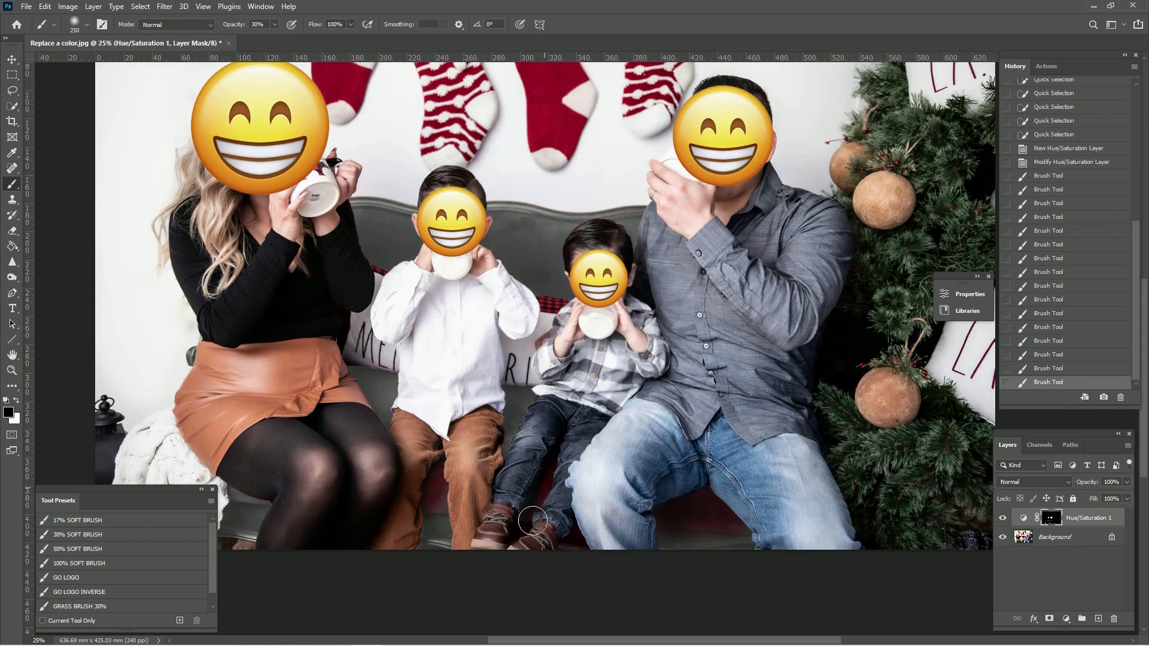
{"action": "left_click_drag", "start_coordinate": [533, 520], "coordinate": [532, 523]}
Brush black on the mask along the sofa's lower front beneath the man, boys and woman, with a size 400 brush.
{"action": "key", "text": "bracketright"}
{"action": "key", "text": "ctrl+minus"}
{"action": "key", "text": "bracketright"}
{"action": "mouse_move", "coordinate": [669, 530]}
{"action": "left_mouse_down"}
{"action": "mouse_move", "coordinate": [690, 535]}
{"action": "mouse_move", "coordinate": [649, 542]}
{"action": "mouse_move", "coordinate": [732, 546]}
{"action": "mouse_move", "coordinate": [682, 542]}
{"action": "mouse_move", "coordinate": [707, 547]}
{"action": "left_mouse_up"}
{"action": "left_click_drag", "start_coordinate": [519, 532], "coordinate": [513, 542]}
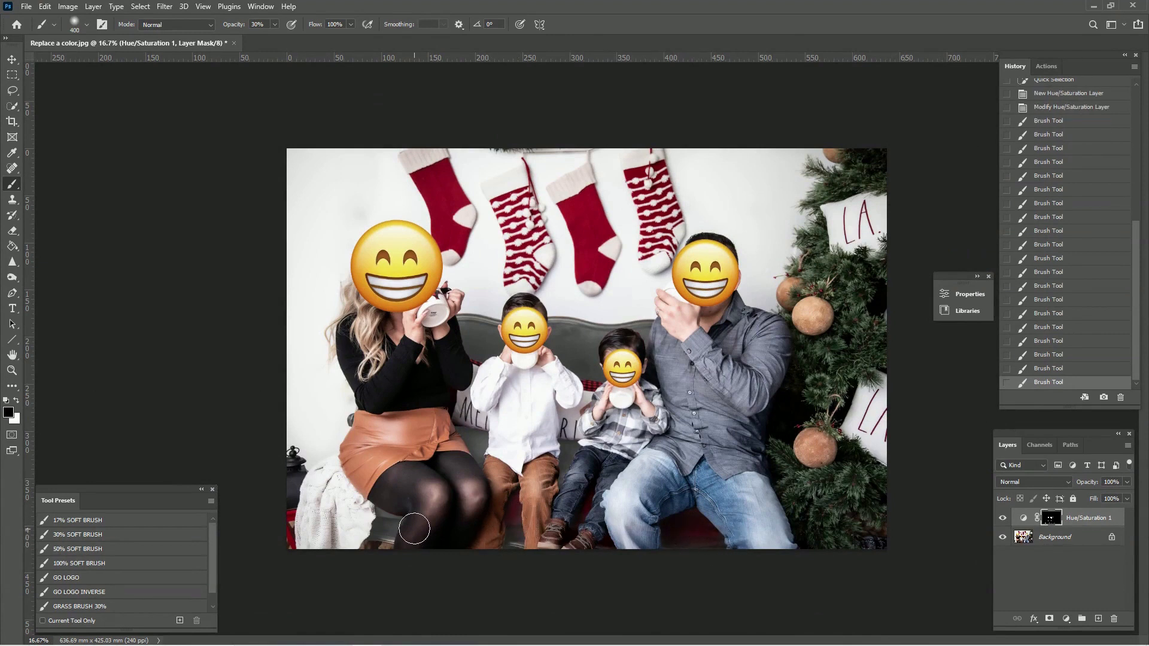
{"action": "left_click_drag", "start_coordinate": [414, 529], "coordinate": [377, 504]}
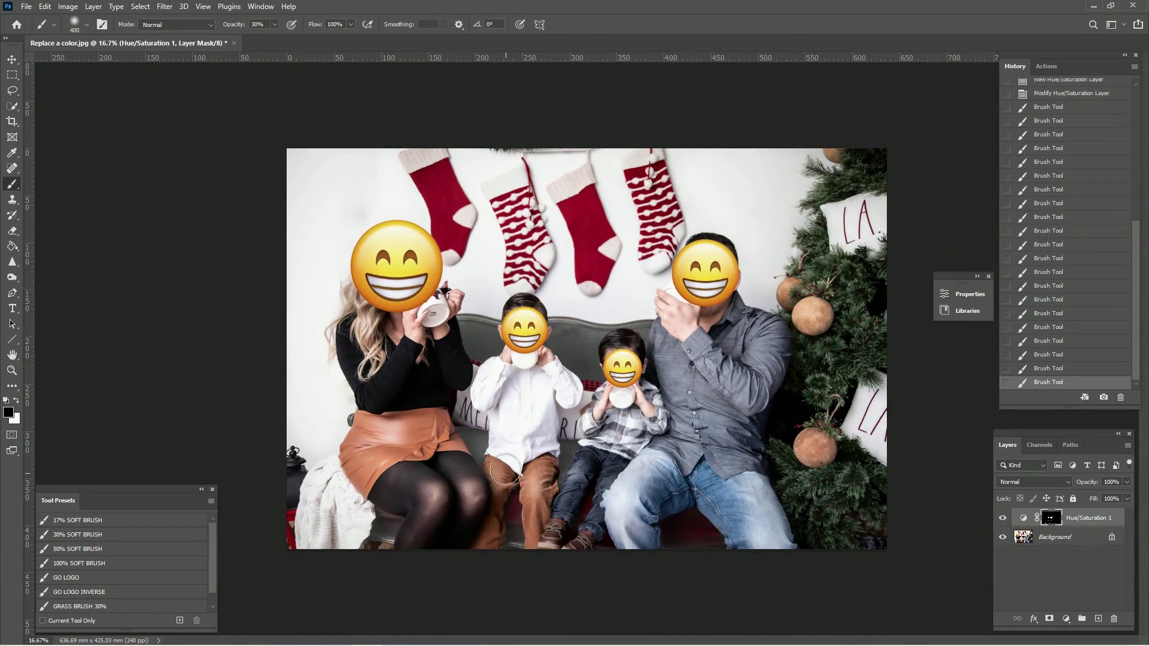
Flatten the image into a single Background layer.
{"action": "key", "text": "ctrl+plus"}
{"action": "key", "text": "ctrl+minus"}
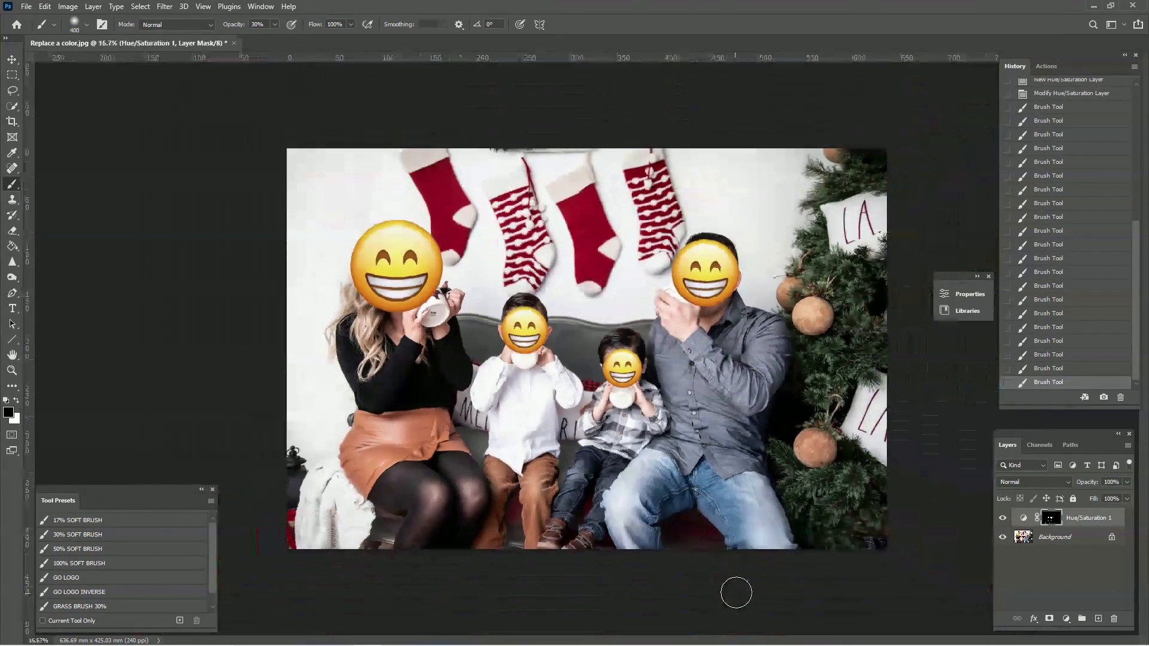
{"action": "key", "text": "ctrl+shift+e"}
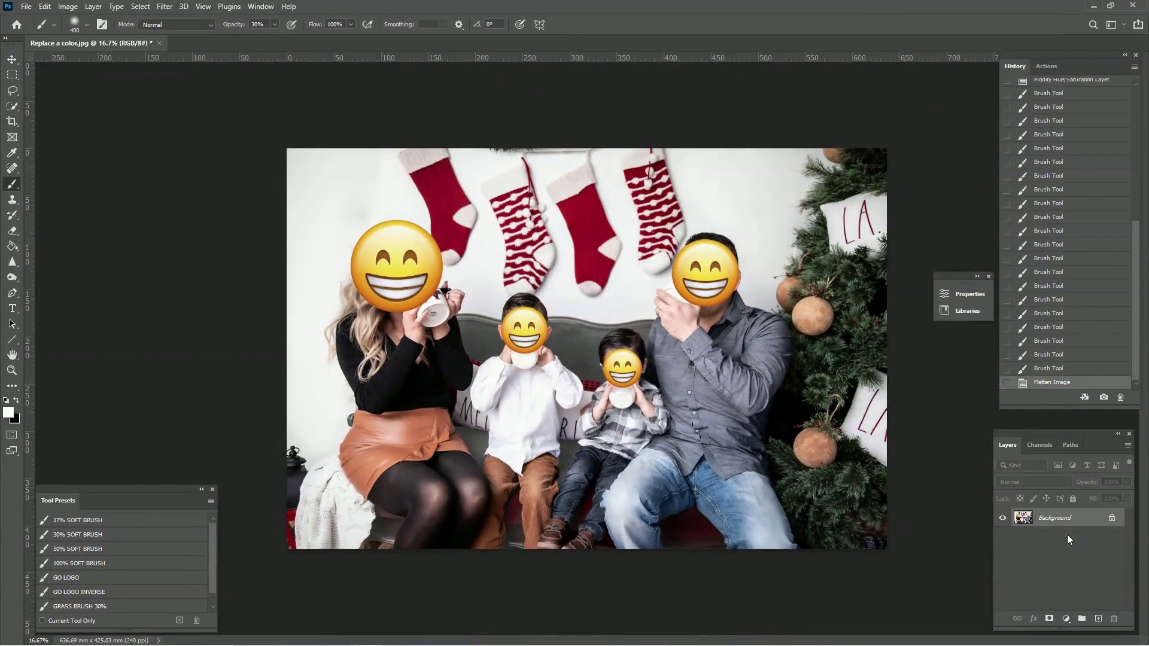
Desaturate the leftover red on the sofa between the two boys' legs and shoes, using the Sponge tool at size 100.
{"action": "left_click", "coordinate": [12, 277]}
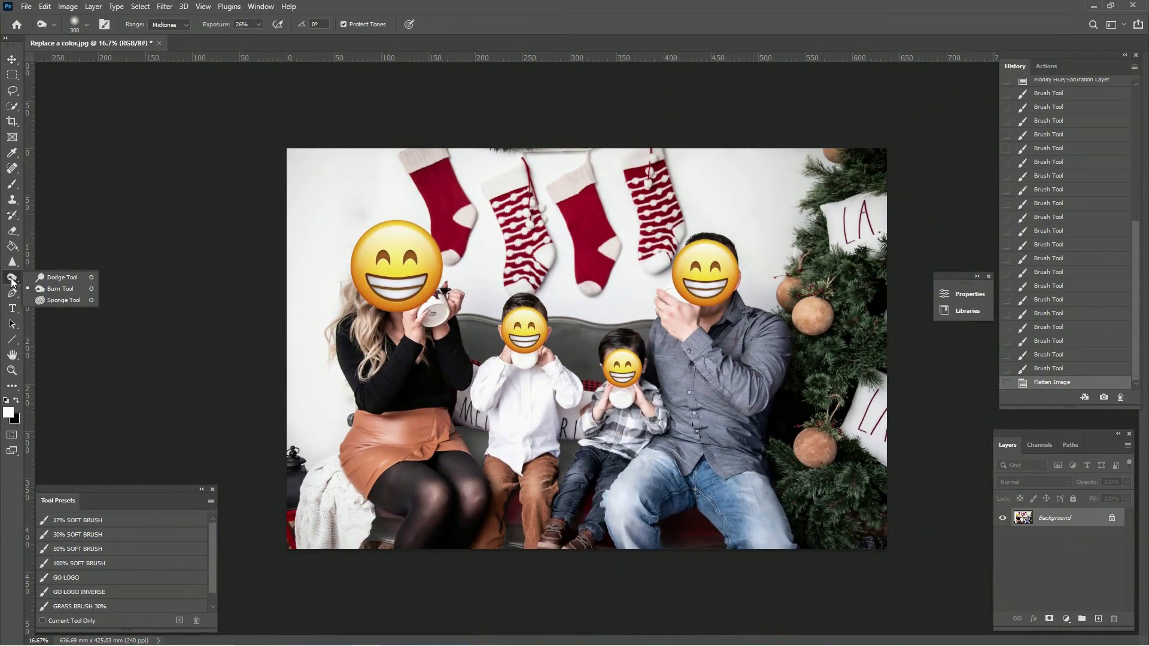
{"action": "left_click", "coordinate": [55, 300]}
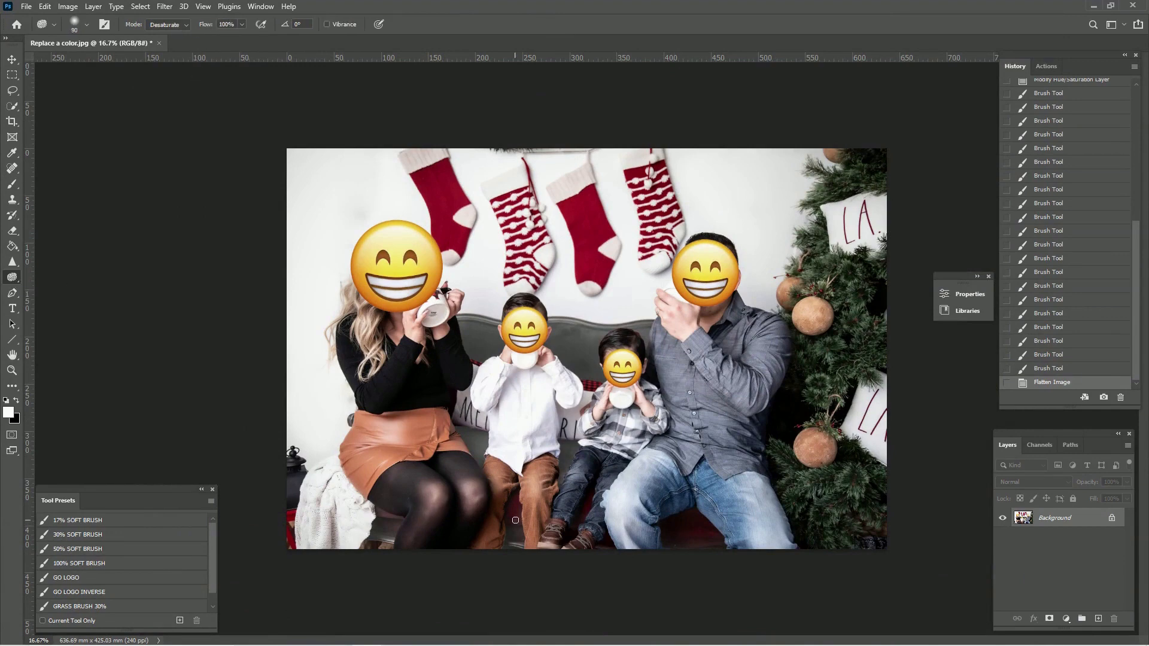
{"action": "scroll", "coordinate": [522, 530], "scroll_direction": "up", "scroll_amount": 4}
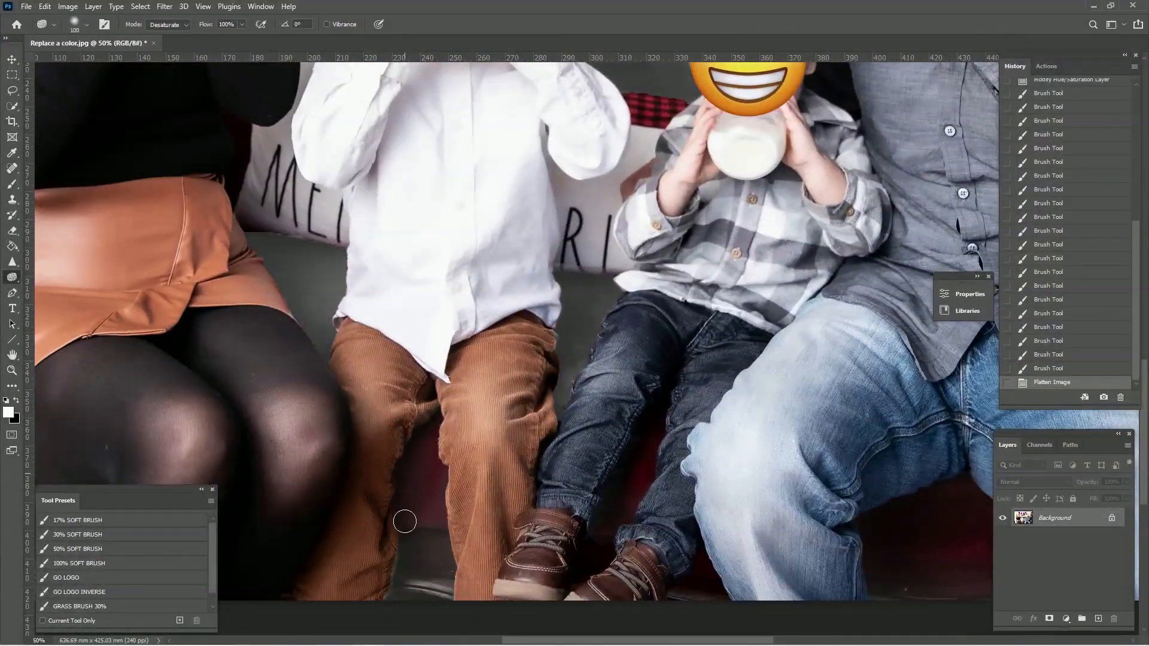
{"action": "mouse_move", "coordinate": [431, 482]}
{"action": "left_mouse_down"}
{"action": "mouse_move", "coordinate": [406, 526]}
{"action": "mouse_move", "coordinate": [431, 481]}
{"action": "mouse_move", "coordinate": [431, 426]}
{"action": "mouse_move", "coordinate": [438, 526]}
{"action": "mouse_move", "coordinate": [417, 491]}
{"action": "mouse_move", "coordinate": [431, 437]}
{"action": "mouse_move", "coordinate": [424, 447]}
{"action": "mouse_move", "coordinate": [457, 520]}
{"action": "left_mouse_up"}
{"action": "left_click_drag", "start_coordinate": [613, 508], "coordinate": [641, 479]}
{"action": "left_click_drag", "start_coordinate": [587, 555], "coordinate": [639, 459]}
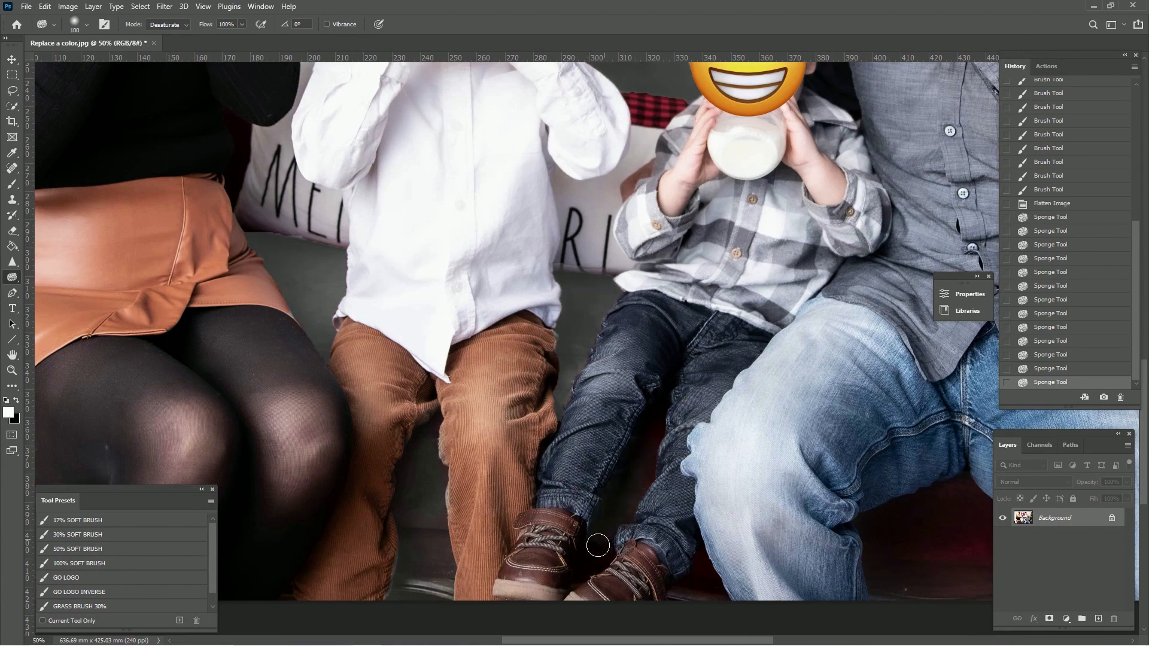
{"action": "mouse_move", "coordinate": [598, 546]}
{"action": "left_mouse_down"}
{"action": "mouse_move", "coordinate": [638, 462]}
{"action": "mouse_move", "coordinate": [634, 490]}
{"action": "mouse_move", "coordinate": [645, 430]}
{"action": "mouse_move", "coordinate": [629, 511]}
{"action": "mouse_move", "coordinate": [647, 438]}
{"action": "mouse_move", "coordinate": [605, 535]}
{"action": "left_mouse_up"}
Desaturate the reddish sofa area between the man's legs with the Sponge tool enlarged to size 175.
{"action": "scroll", "coordinate": [658, 497], "scroll_direction": "right", "scroll_amount": 5}
{"action": "scroll", "coordinate": [658, 497], "scroll_direction": "down", "scroll_amount": 1}
{"action": "key", "text": "bracketright"}
{"action": "key", "text": "bracketright"}
{"action": "key", "text": "bracketright"}
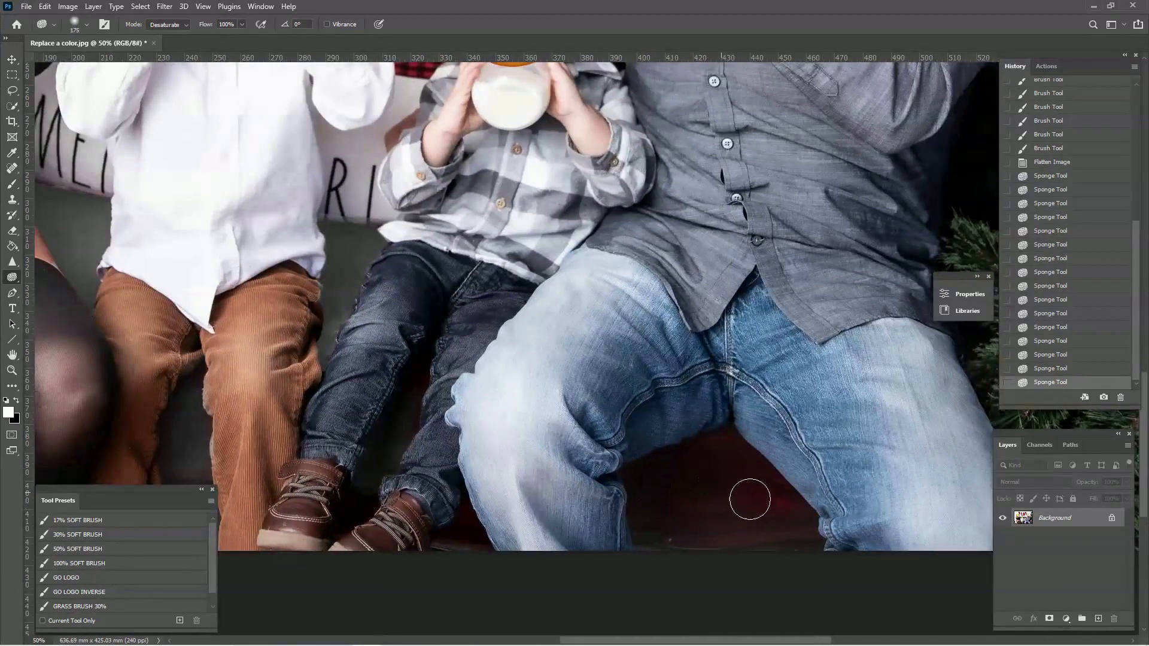
{"action": "mouse_move", "coordinate": [750, 499]}
{"action": "left_mouse_down"}
{"action": "mouse_move", "coordinate": [782, 503]}
{"action": "mouse_move", "coordinate": [775, 521]}
{"action": "mouse_move", "coordinate": [772, 495]}
{"action": "left_mouse_up"}
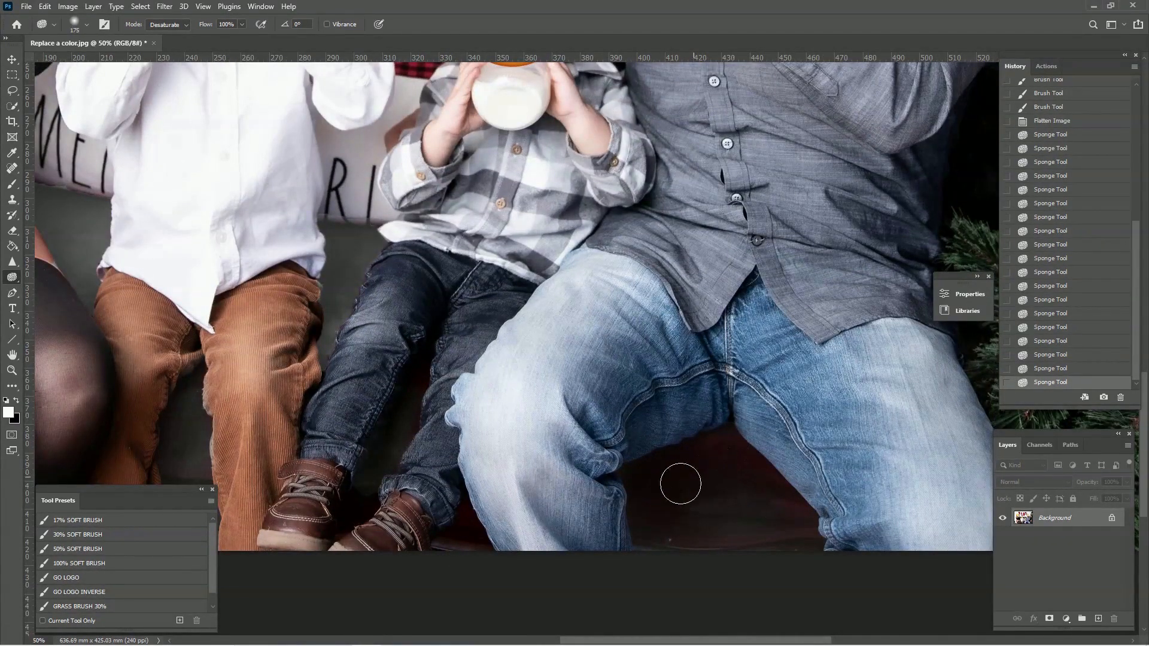
{"action": "mouse_move", "coordinate": [680, 484]}
{"action": "left_mouse_down"}
{"action": "mouse_move", "coordinate": [727, 453]}
{"action": "mouse_move", "coordinate": [780, 496]}
{"action": "mouse_move", "coordinate": [737, 485]}
{"action": "mouse_move", "coordinate": [753, 496]}
{"action": "mouse_move", "coordinate": [686, 529]}
{"action": "mouse_move", "coordinate": [722, 445]}
{"action": "mouse_move", "coordinate": [782, 490]}
{"action": "mouse_move", "coordinate": [718, 454]}
{"action": "mouse_move", "coordinate": [776, 506]}
{"action": "mouse_move", "coordinate": [760, 498]}
{"action": "mouse_move", "coordinate": [653, 519]}
{"action": "mouse_move", "coordinate": [773, 535]}
{"action": "mouse_move", "coordinate": [682, 546]}
{"action": "mouse_move", "coordinate": [775, 530]}
{"action": "mouse_move", "coordinate": [778, 487]}
{"action": "mouse_move", "coordinate": [740, 492]}
{"action": "mouse_move", "coordinate": [729, 457]}
{"action": "mouse_move", "coordinate": [789, 531]}
{"action": "left_mouse_up"}
Desaturate the sofa area beneath the woman's legs beside the white blanket with the size 175 Sponge.
{"action": "left_click_drag", "start_coordinate": [386, 432], "coordinate": [674, 406]}
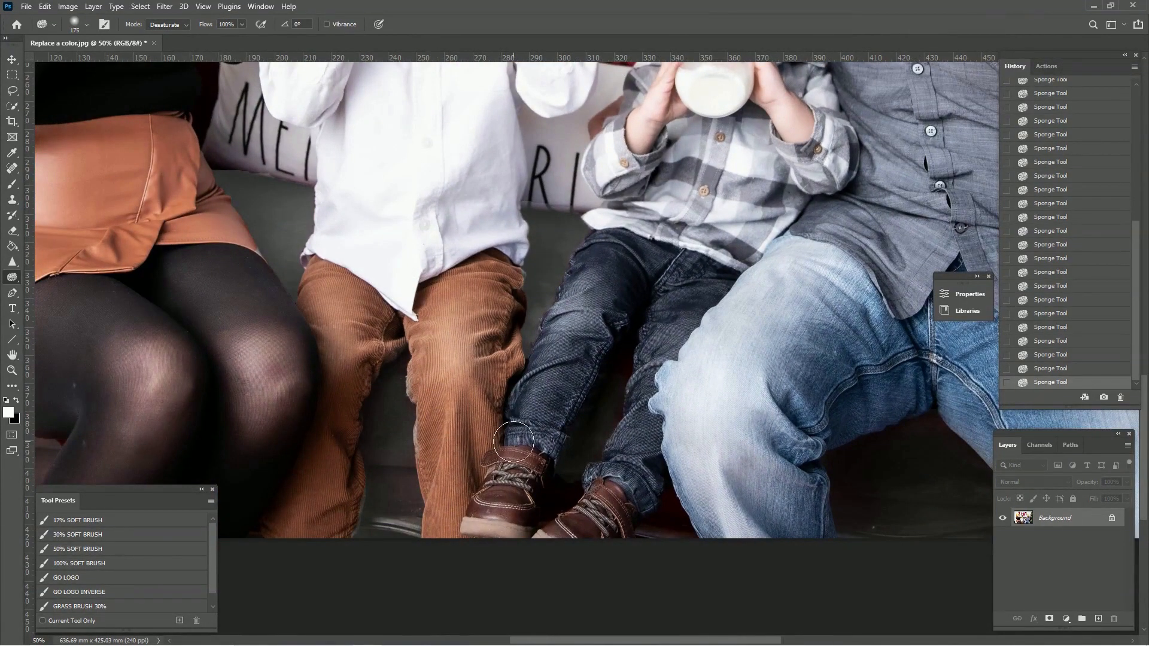
{"action": "mouse_move", "coordinate": [108, 443]}
{"action": "left_mouse_down"}
{"action": "mouse_move", "coordinate": [359, 383]}
{"action": "mouse_move", "coordinate": [308, 392]}
{"action": "left_mouse_up"}
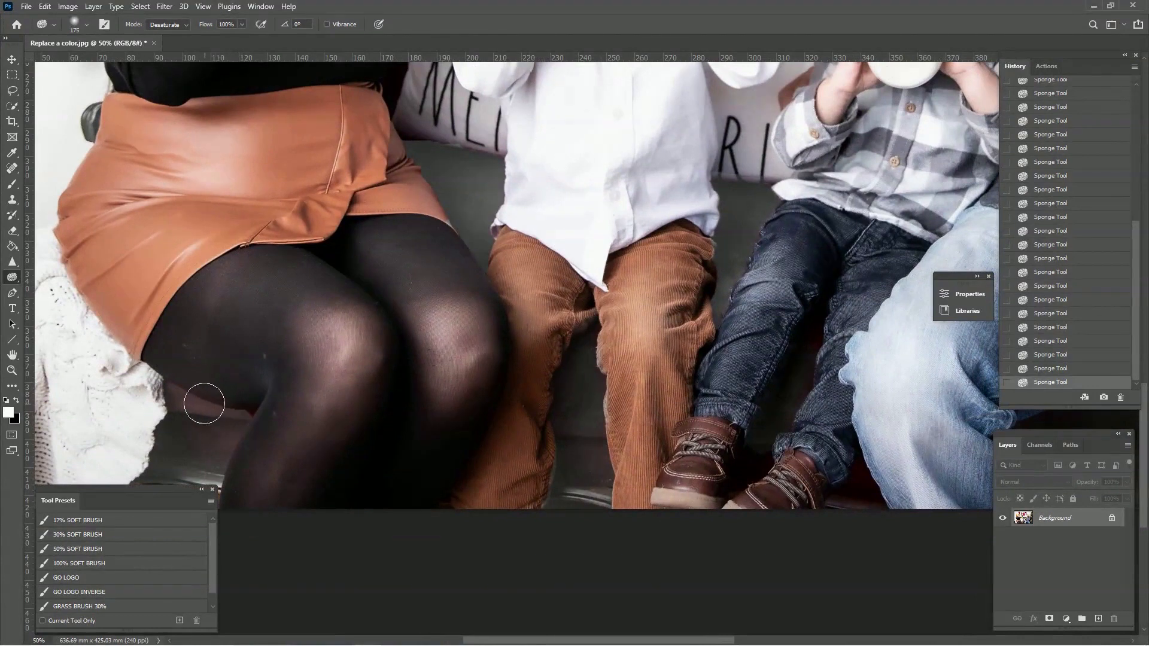
{"action": "mouse_move", "coordinate": [204, 403]}
{"action": "left_mouse_down"}
{"action": "mouse_move", "coordinate": [233, 419]}
{"action": "mouse_move", "coordinate": [176, 402]}
{"action": "mouse_move", "coordinate": [229, 425]}
{"action": "mouse_move", "coordinate": [211, 445]}
{"action": "mouse_move", "coordinate": [235, 419]}
{"action": "mouse_move", "coordinate": [153, 393]}
{"action": "mouse_move", "coordinate": [220, 424]}
{"action": "mouse_move", "coordinate": [177, 420]}
{"action": "mouse_move", "coordinate": [223, 421]}
{"action": "mouse_move", "coordinate": [184, 407]}
{"action": "mouse_move", "coordinate": [230, 423]}
{"action": "mouse_move", "coordinate": [213, 431]}
{"action": "mouse_move", "coordinate": [186, 397]}
{"action": "mouse_move", "coordinate": [227, 472]}
{"action": "left_mouse_up"}
Sponge away the remaining red tint on the sofa around the boys' shoes and the man's legs at size 125.
{"action": "scroll", "coordinate": [625, 363], "scroll_direction": "up", "scroll_amount": 1}
{"action": "key", "text": "bracketleft"}
{"action": "key", "text": "bracketleft"}
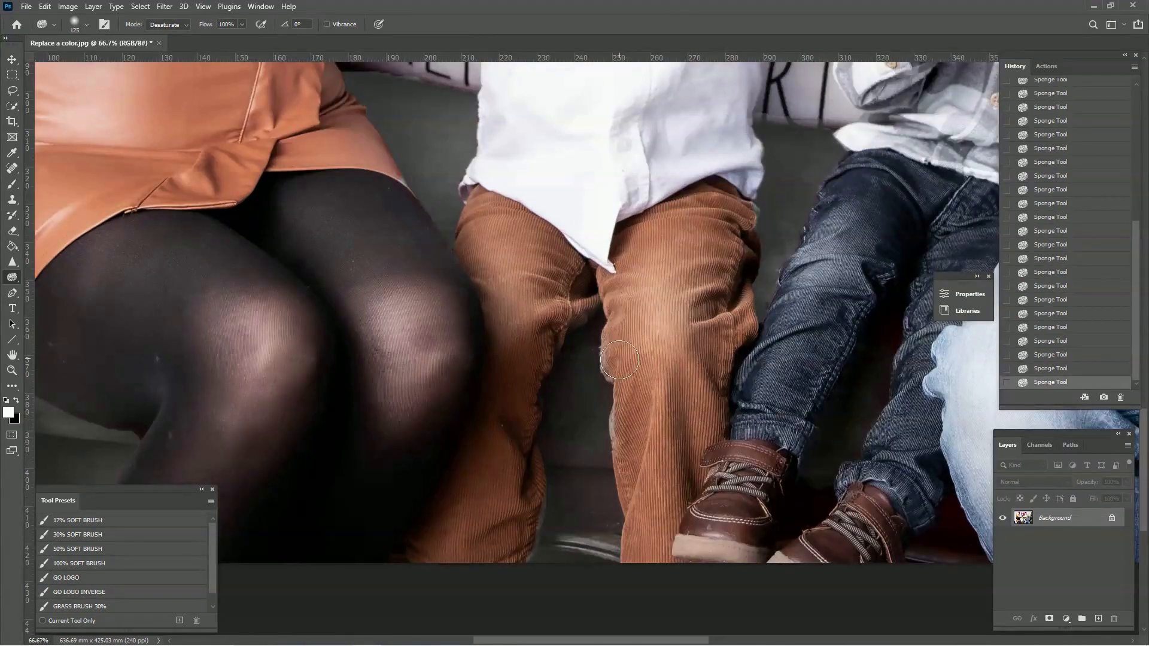
{"action": "key", "text": "bracketleft"}
{"action": "key", "text": "bracketright"}
{"action": "left_click_drag", "start_coordinate": [852, 513], "coordinate": [584, 341]}
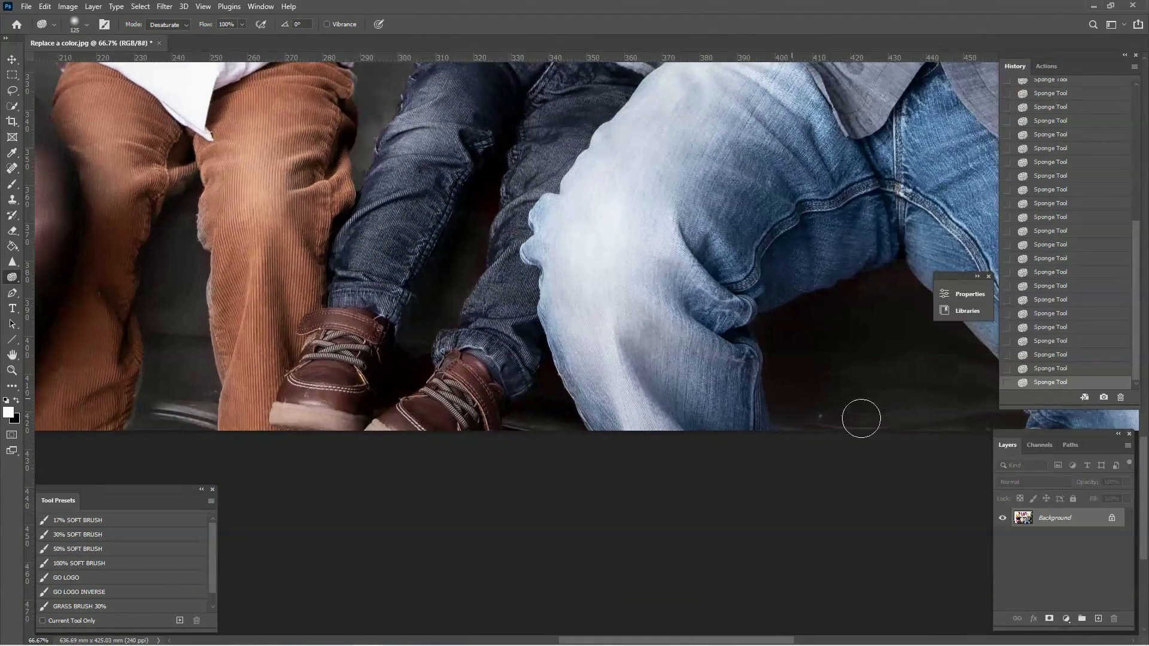
{"action": "key", "text": "ctrl+minus"}
{"action": "key", "text": "ctrl+minus"}
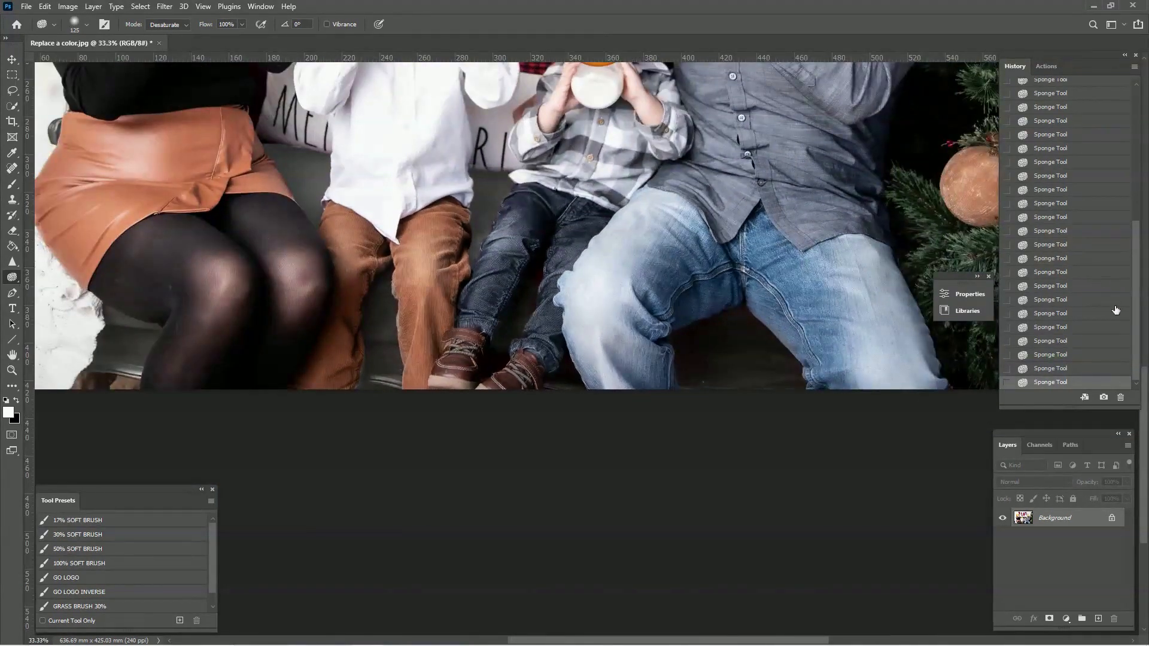
Set the Flatten Image history state as the source for the History Brush and activate that brush.
{"action": "left_click_drag", "start_coordinate": [1138, 287], "coordinate": [1146, 147]}
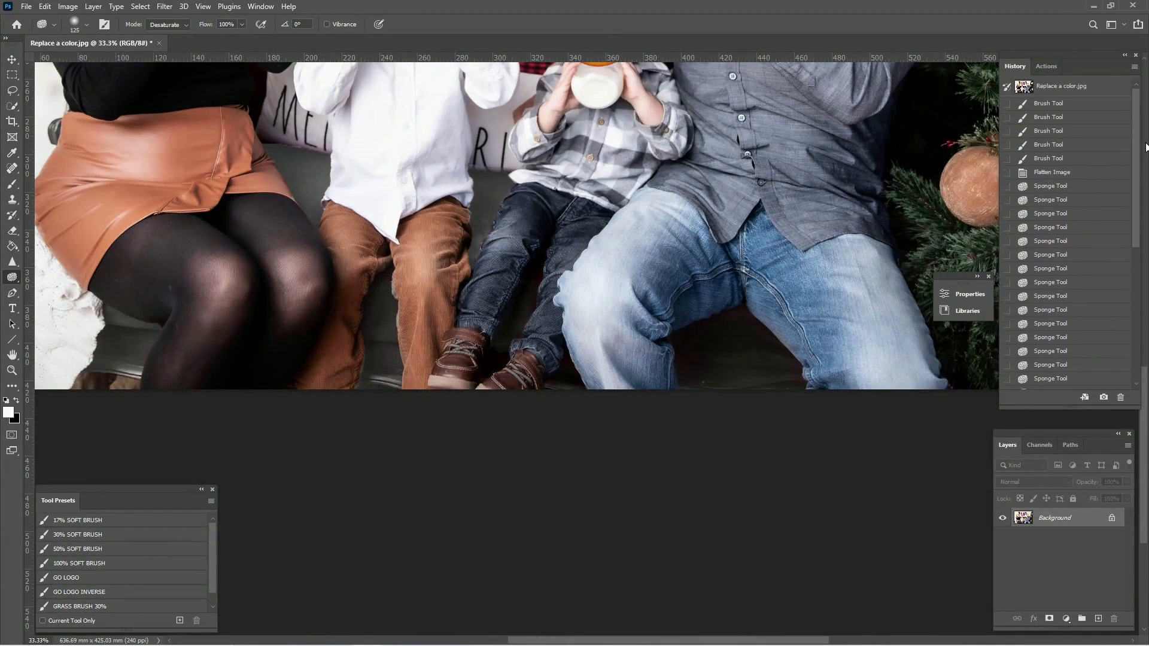
{"action": "left_click", "coordinate": [1042, 66]}
{"action": "left_click", "coordinate": [1019, 67]}
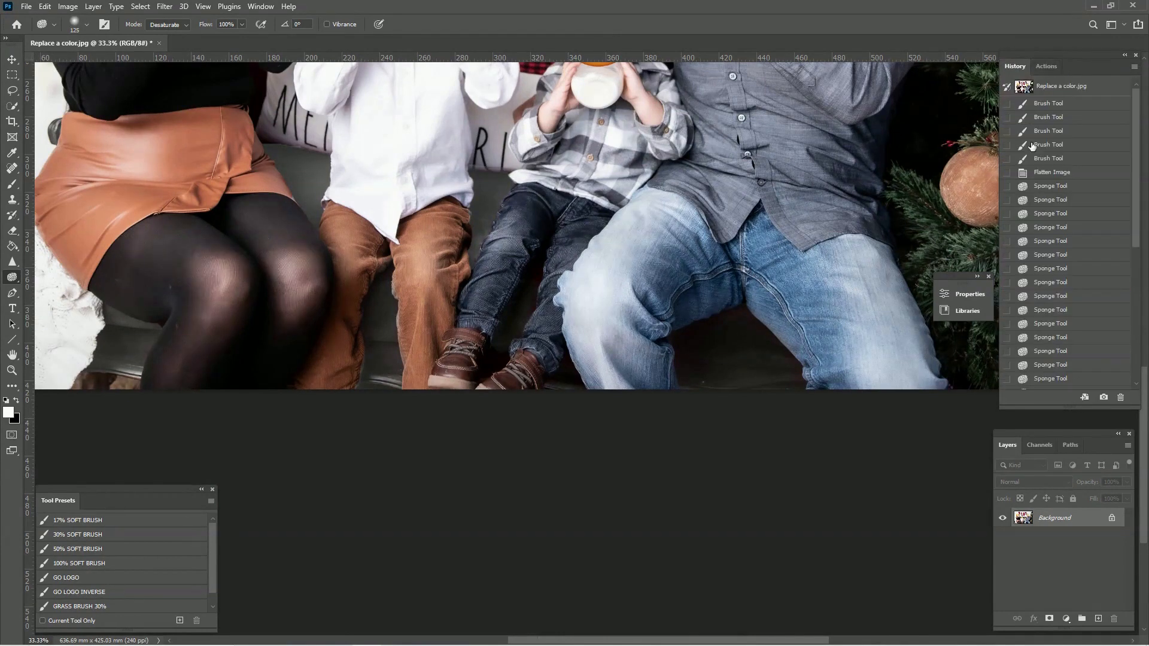
{"action": "left_click", "coordinate": [1006, 174]}
{"action": "left_click", "coordinate": [10, 217]}
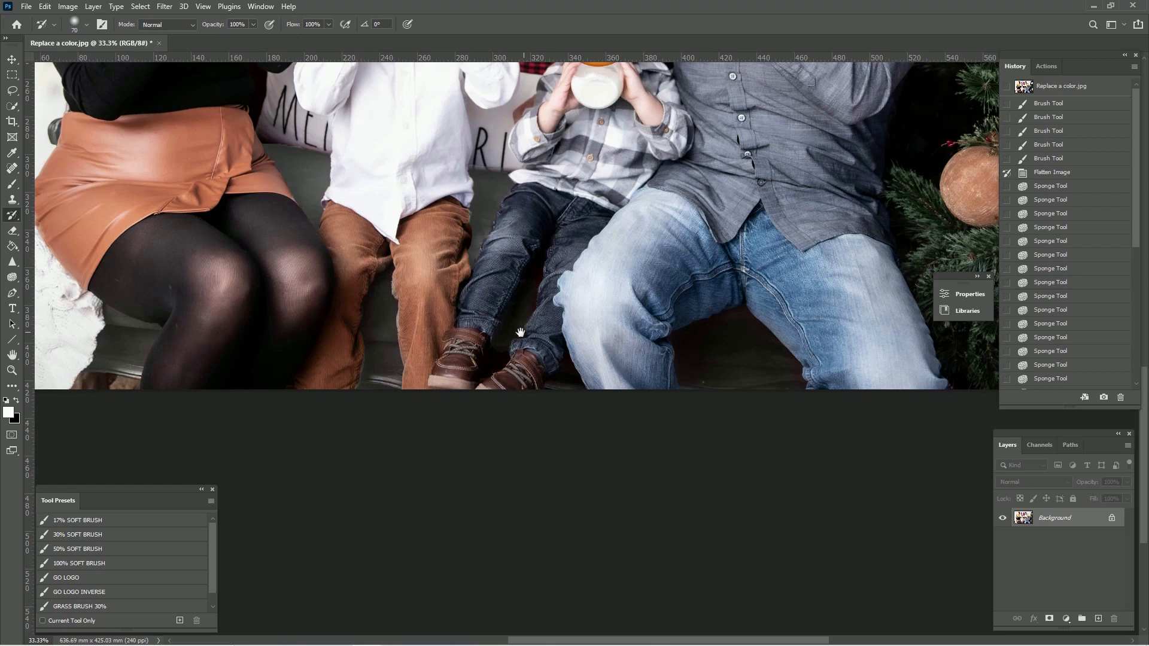
Restore the color along the inner edges of the older boy's brown trousers with the History Brush at size 45.
{"action": "left_click_drag", "start_coordinate": [520, 332], "coordinate": [667, 294]}
{"action": "key", "text": "ctrl+plus"}
{"action": "key", "text": "bracketleft"}
{"action": "key", "text": "bracketleft"}
{"action": "key", "text": "bracketleft"}
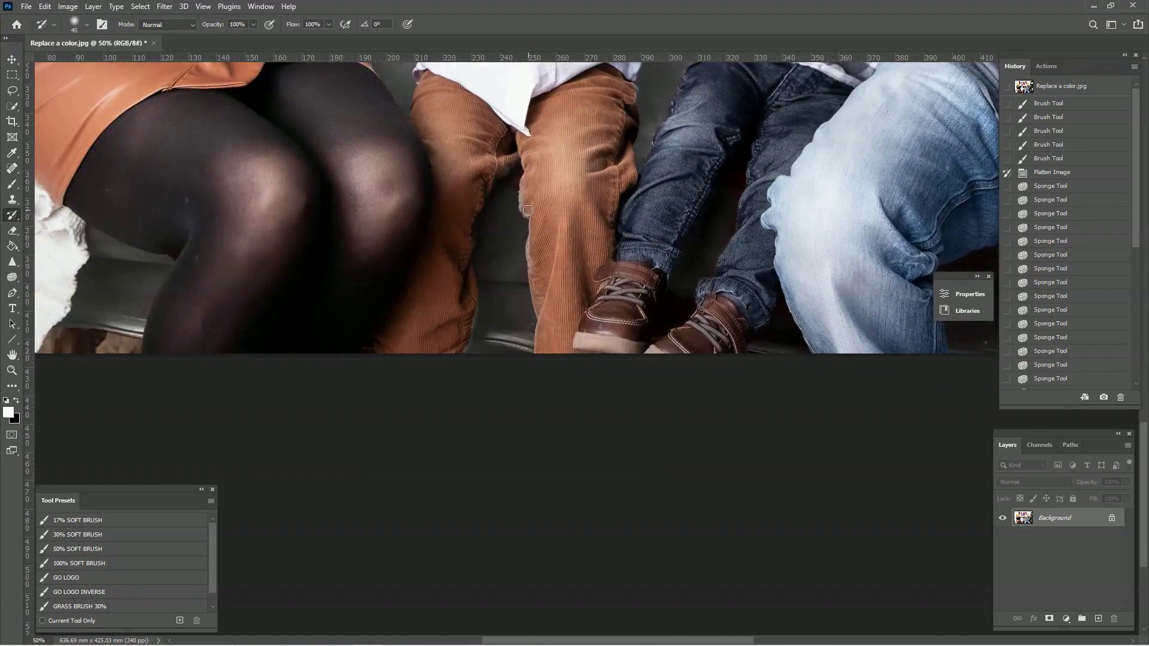
{"action": "mouse_move", "coordinate": [528, 210]}
{"action": "left_mouse_down"}
{"action": "mouse_move", "coordinate": [527, 184]}
{"action": "mouse_move", "coordinate": [533, 261]}
{"action": "mouse_move", "coordinate": [538, 245]}
{"action": "mouse_move", "coordinate": [470, 325]}
{"action": "mouse_move", "coordinate": [472, 308]}
{"action": "mouse_move", "coordinate": [463, 342]}
{"action": "left_mouse_up"}
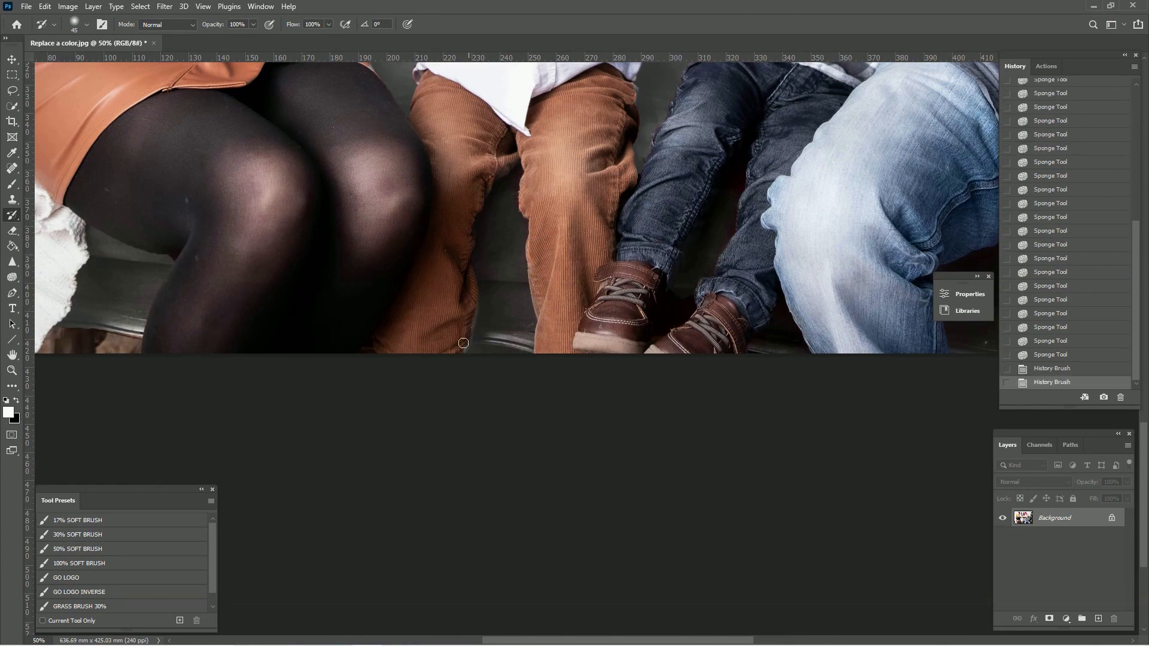
{"action": "left_click_drag", "start_coordinate": [1136, 287], "coordinate": [1135, 147]}
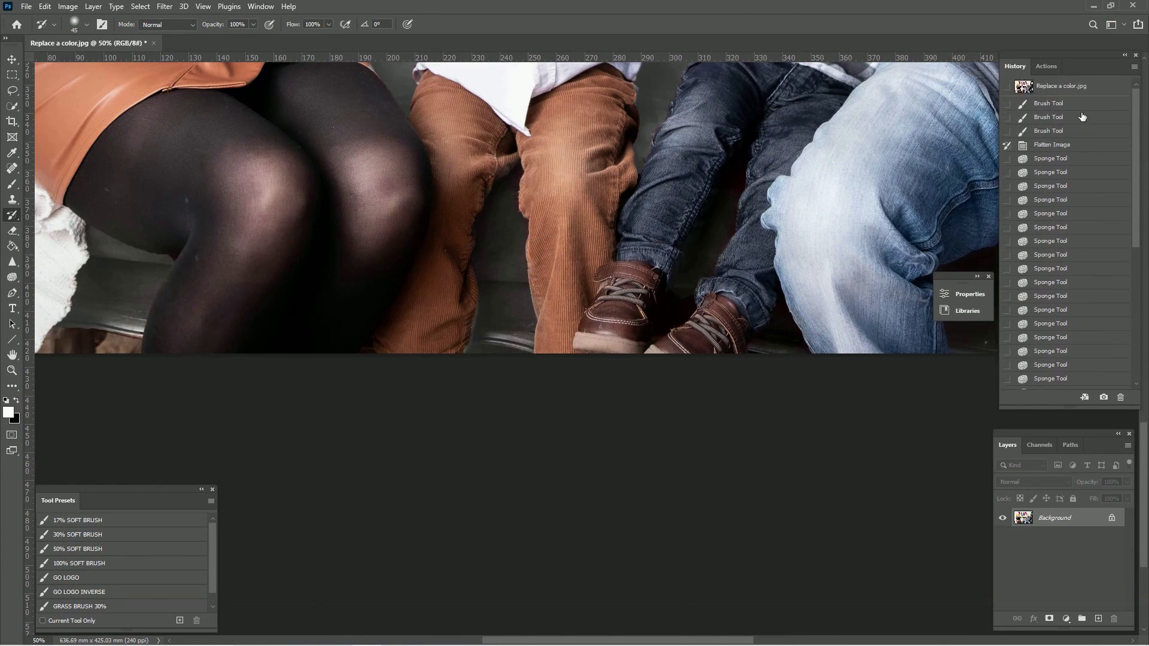
{"action": "key", "text": "ctrl+minus"}
{"action": "key", "text": "ctrl+minus"}
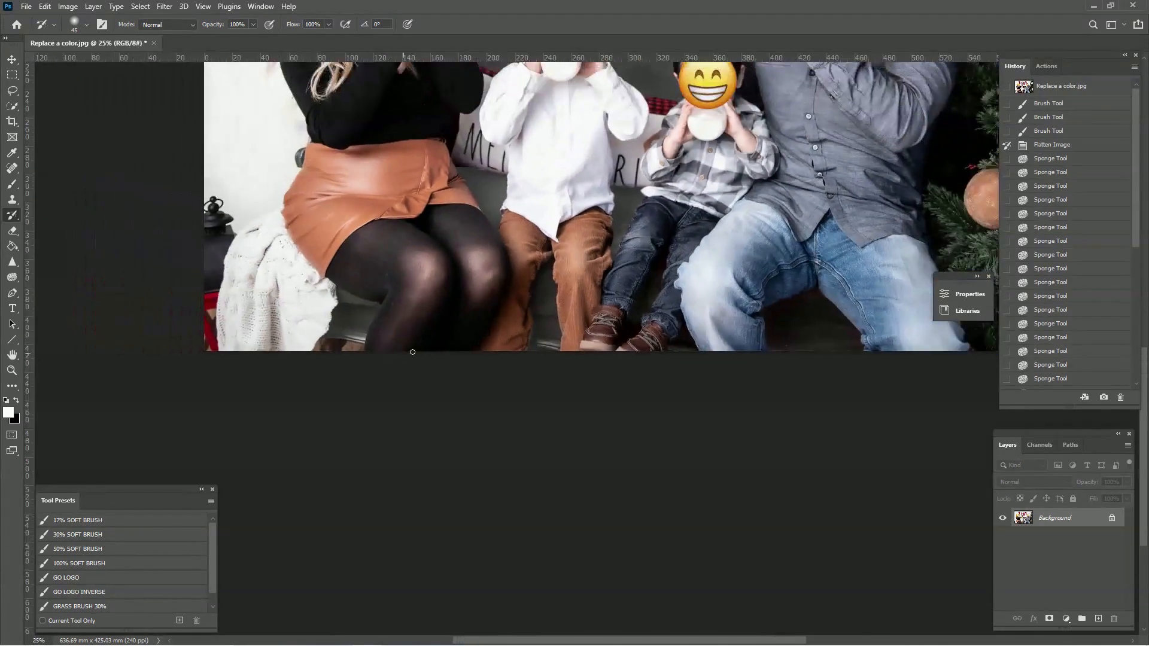
{"action": "key", "text": "ctrl+minus"}
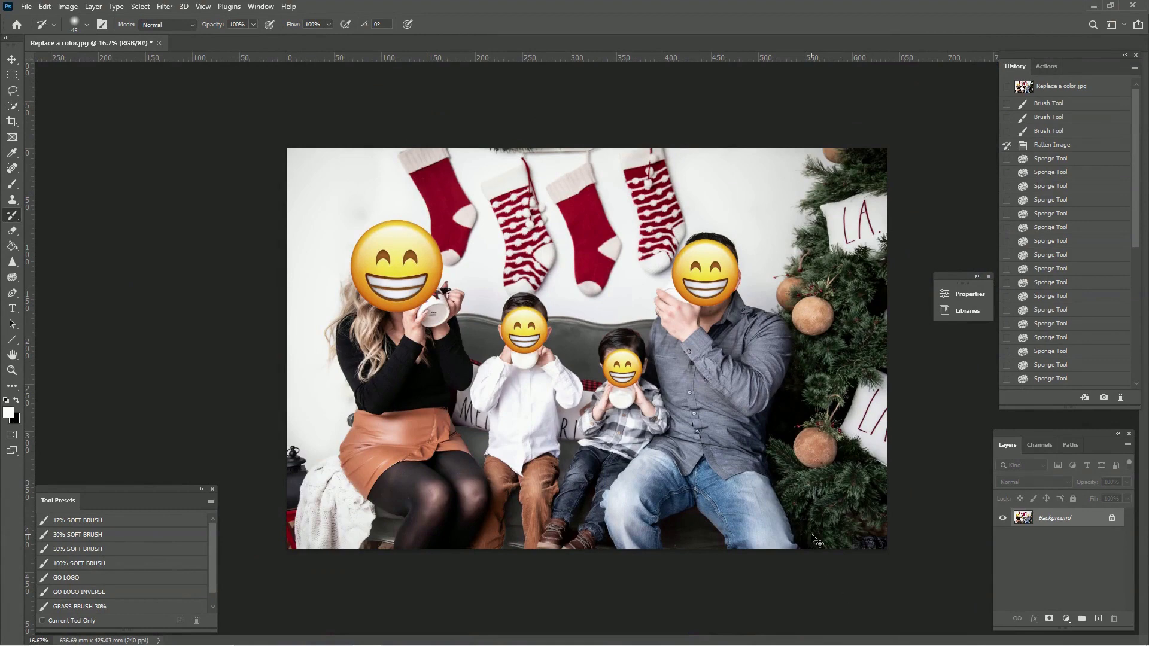
{"action": "key", "text": "ctrl+plus"}
{"action": "key", "text": "ctrl+minus"}
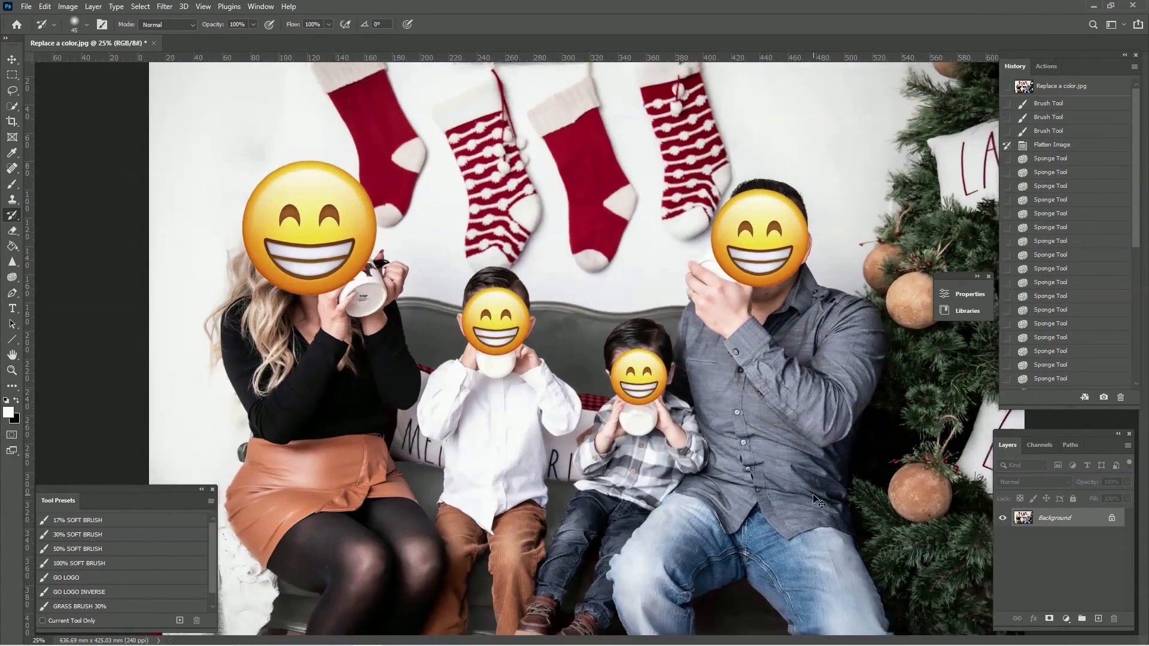
Darken the sofa on both sides of the older boy with the Burn tool at size 300, Midtones range and 26% exposure.
{"action": "left_click", "coordinate": [13, 277]}
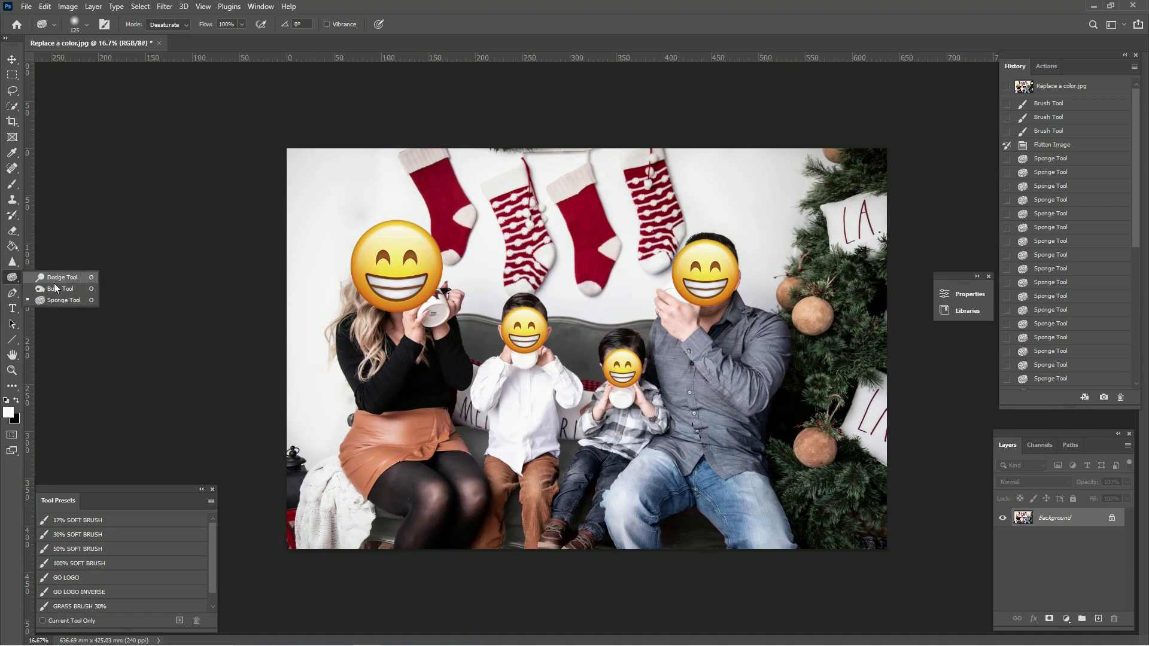
{"action": "left_click", "coordinate": [60, 289]}
{"action": "mouse_move", "coordinate": [477, 445]}
{"action": "left_mouse_down"}
{"action": "mouse_move", "coordinate": [475, 432]}
{"action": "mouse_move", "coordinate": [481, 455]}
{"action": "mouse_move", "coordinate": [478, 445]}
{"action": "left_mouse_up"}
{"action": "left_click_drag", "start_coordinate": [569, 438], "coordinate": [564, 472]}
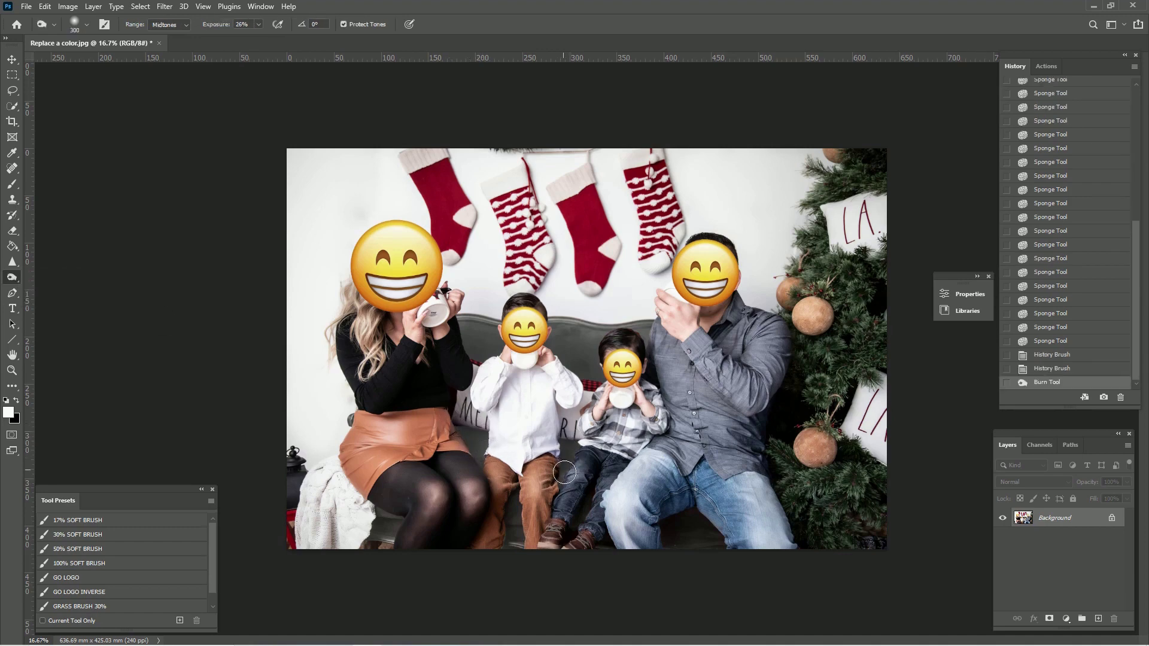
{"action": "left_click_drag", "start_coordinate": [473, 437], "coordinate": [476, 443]}
{"action": "key", "text": "ctrl+plus"}
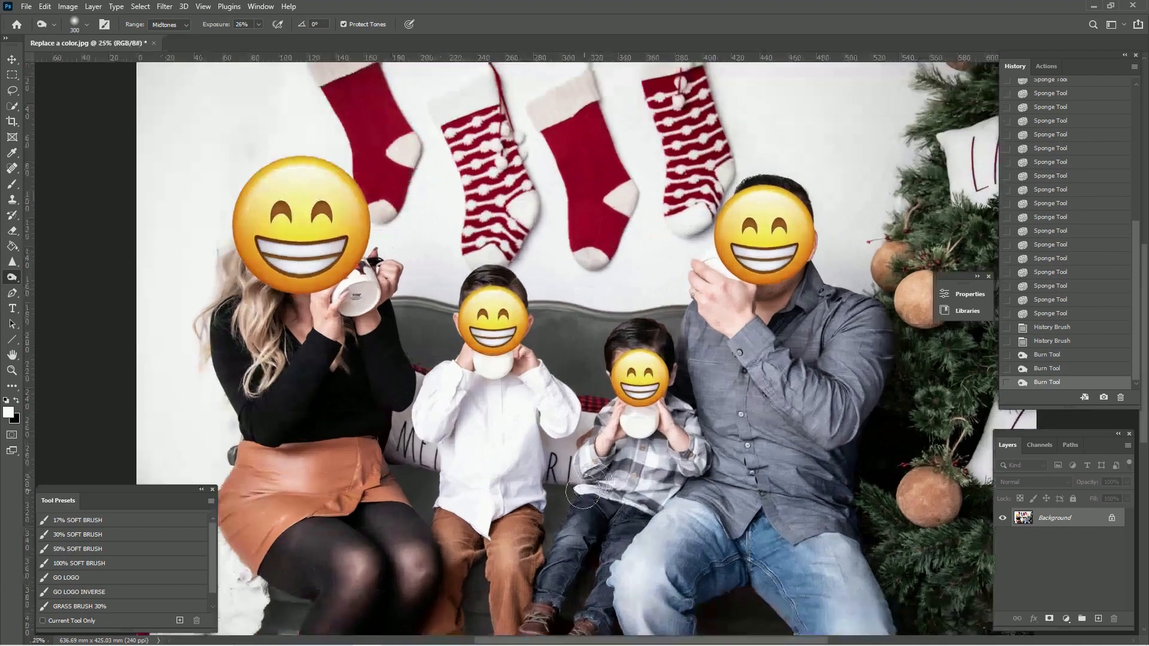
{"action": "left_click_drag", "start_coordinate": [561, 433], "coordinate": [567, 467]}
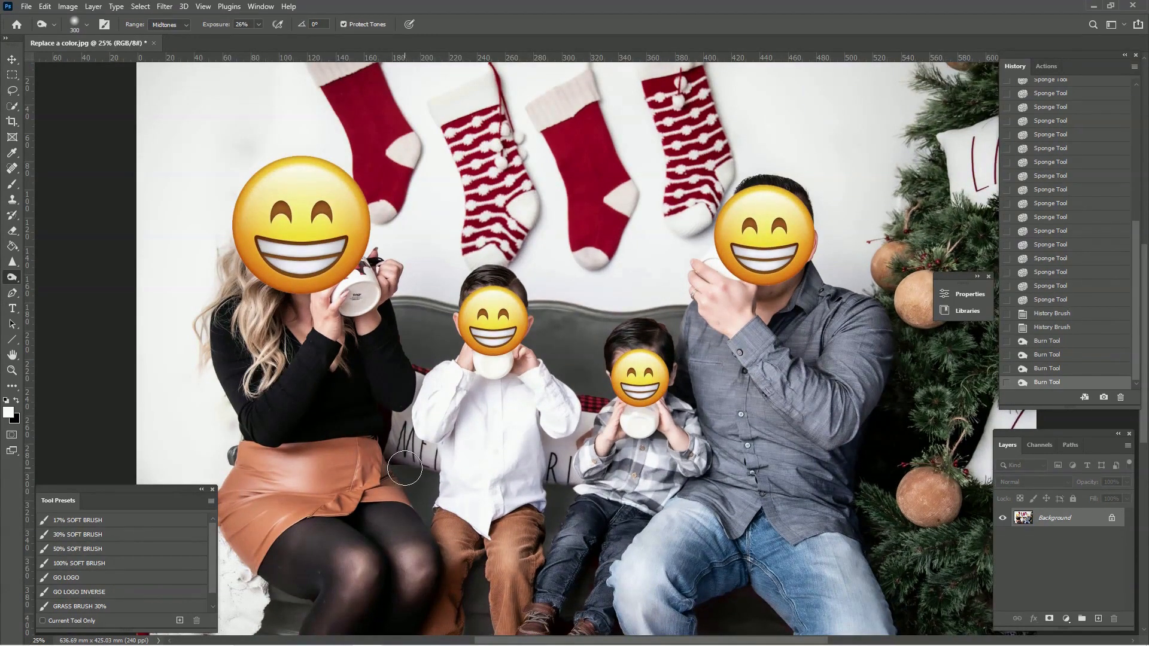
{"action": "key", "text": "ctrl+minus"}
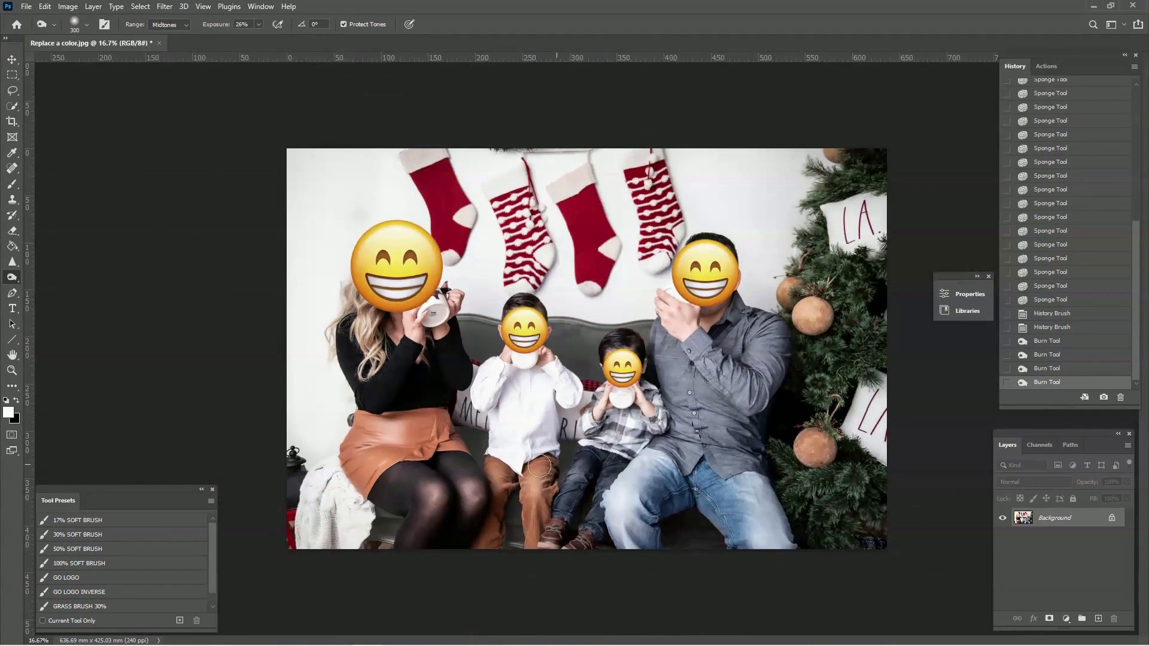